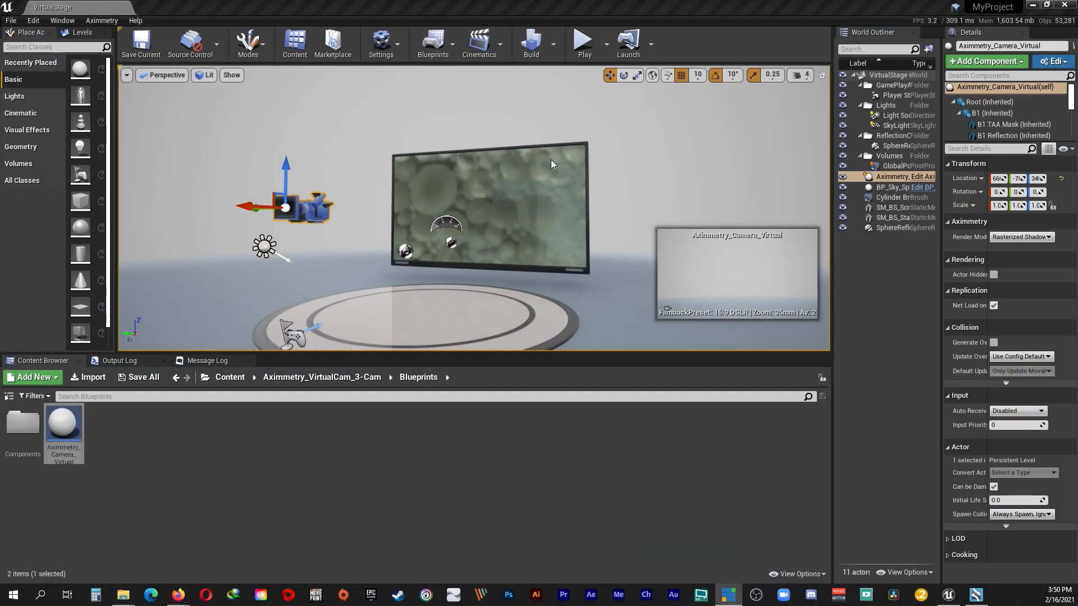
# Step: Select the floating screen mesh in the virtual stage and look over the project's packaging and Windows content cooking options
pyautogui.moveTo(474, 213); pyautogui.dragTo(578, 193, button='right')
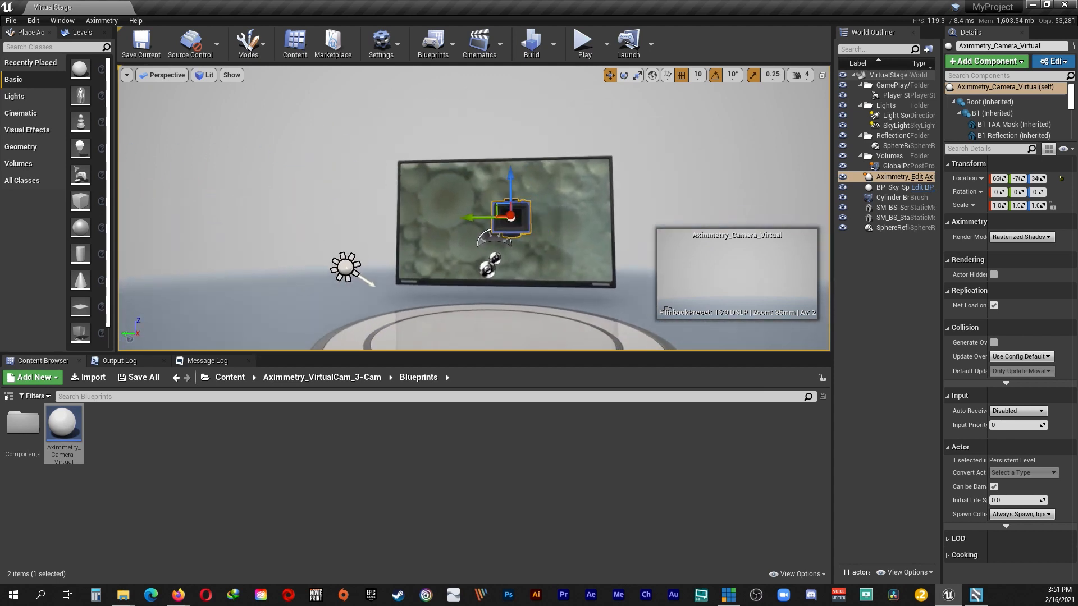
pyautogui.moveTo(667, 309); pyautogui.dragTo(505, 214, button='right')
pyautogui.click(422, 184)
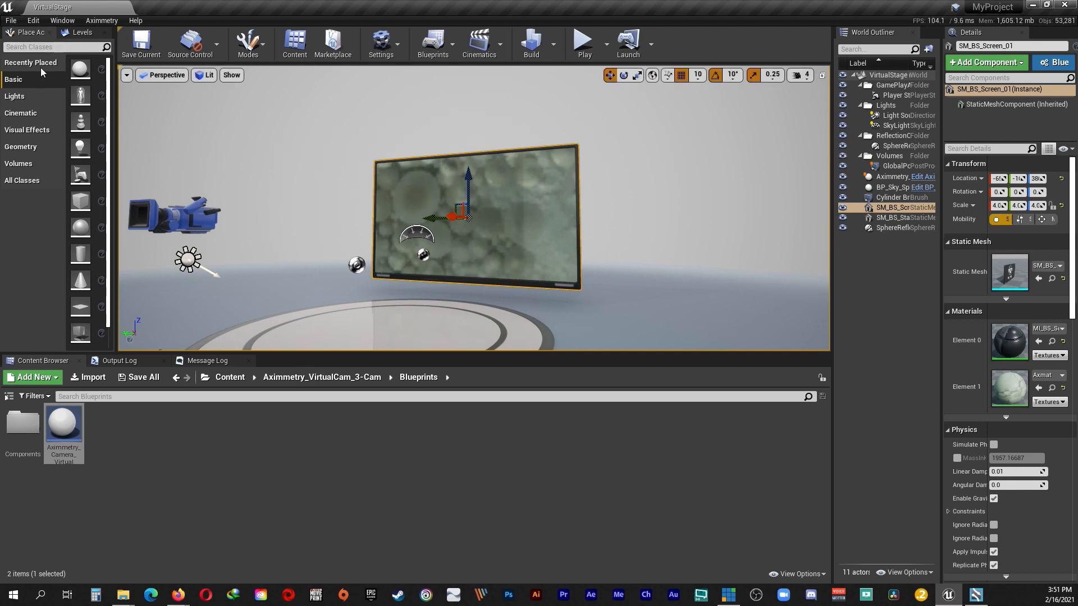
pyautogui.click(11, 20)
pyautogui.moveTo(56, 204)
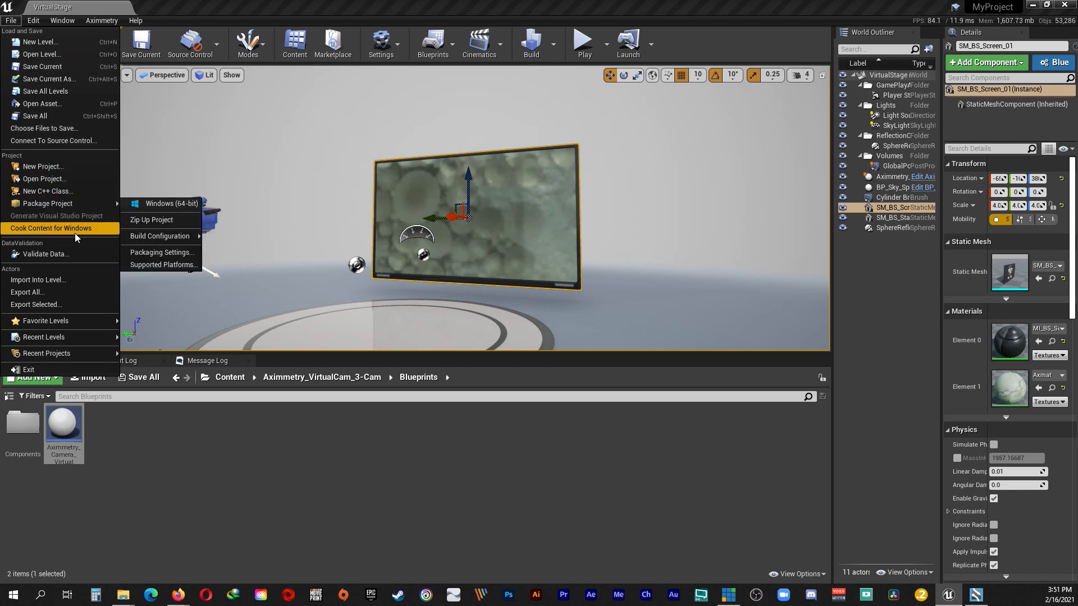
pyautogui.click(306, 163)
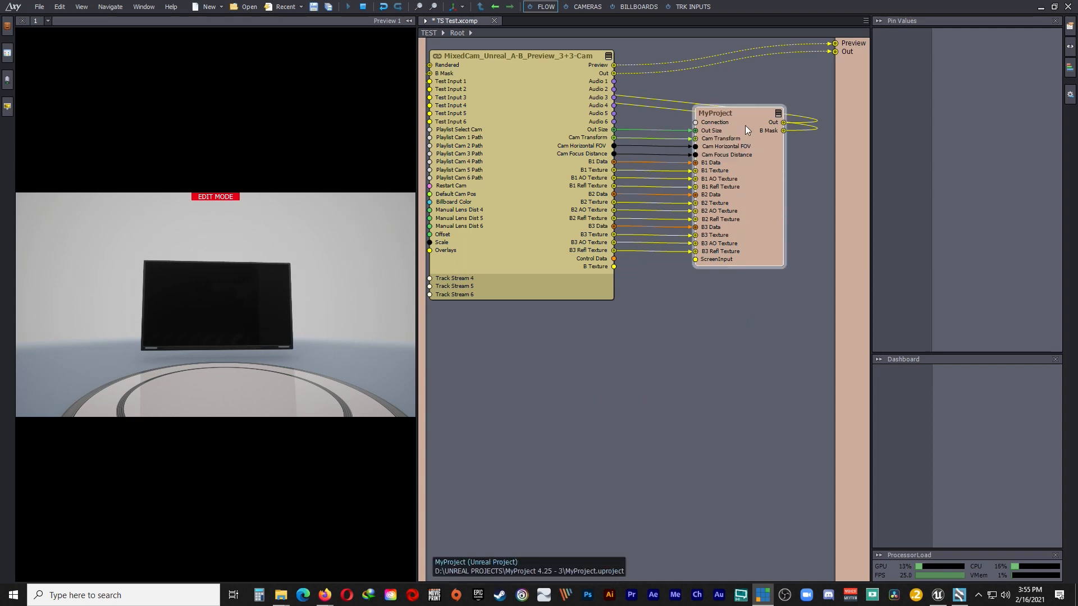
# Step: Switch to Aximmetry and shift the MyProject node slightly closer to the MixedCam node
pyautogui.moveTo(745, 119); pyautogui.dragTo(733, 120)
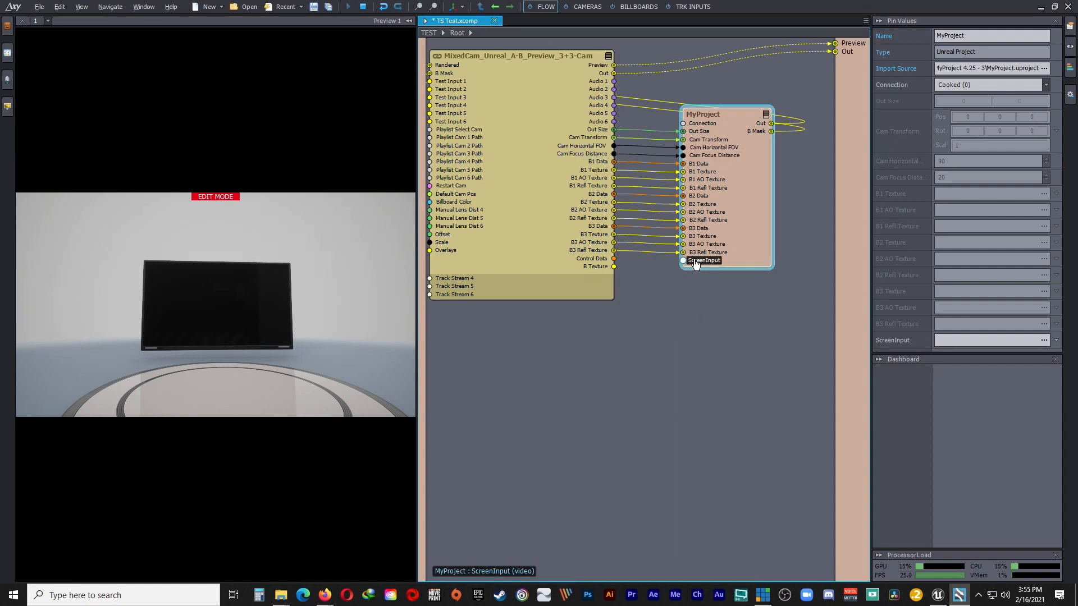
pyautogui.scroll(1, 702, 267)
pyautogui.press('alt')
pyautogui.scroll(-1, 712, 269)
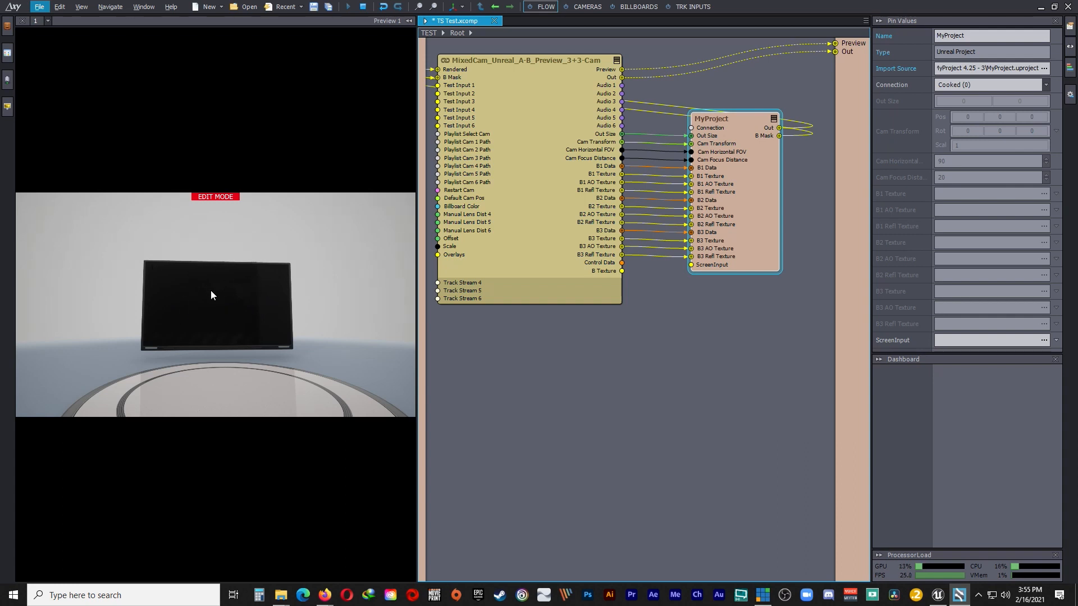
# Step: Insert a Video Input module into the flow and place it just below the MixedCam node
pyautogui.rightClick(572, 363)
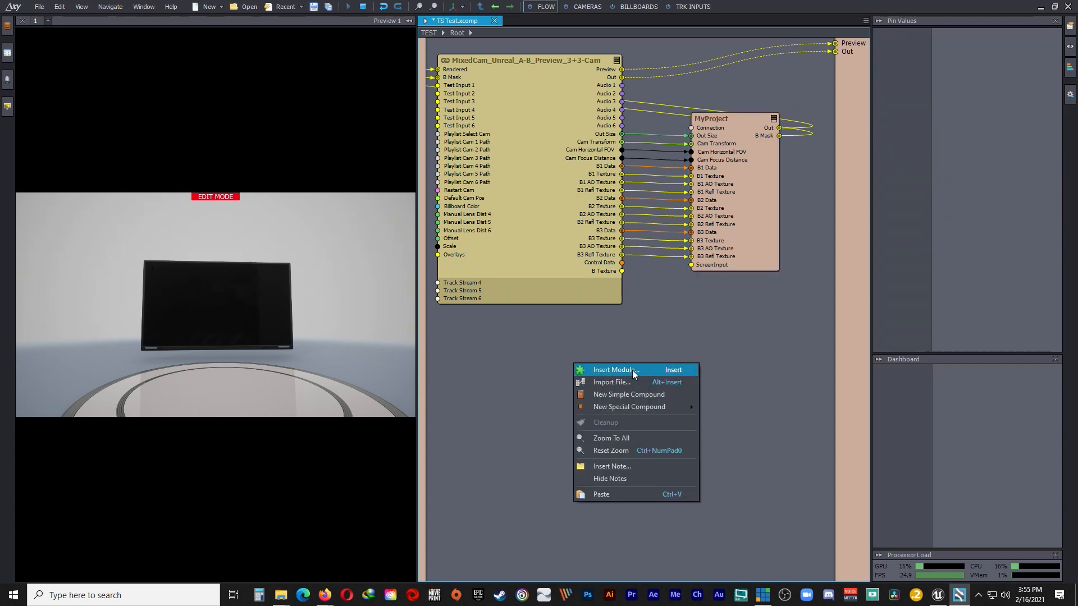
pyautogui.click(616, 370)
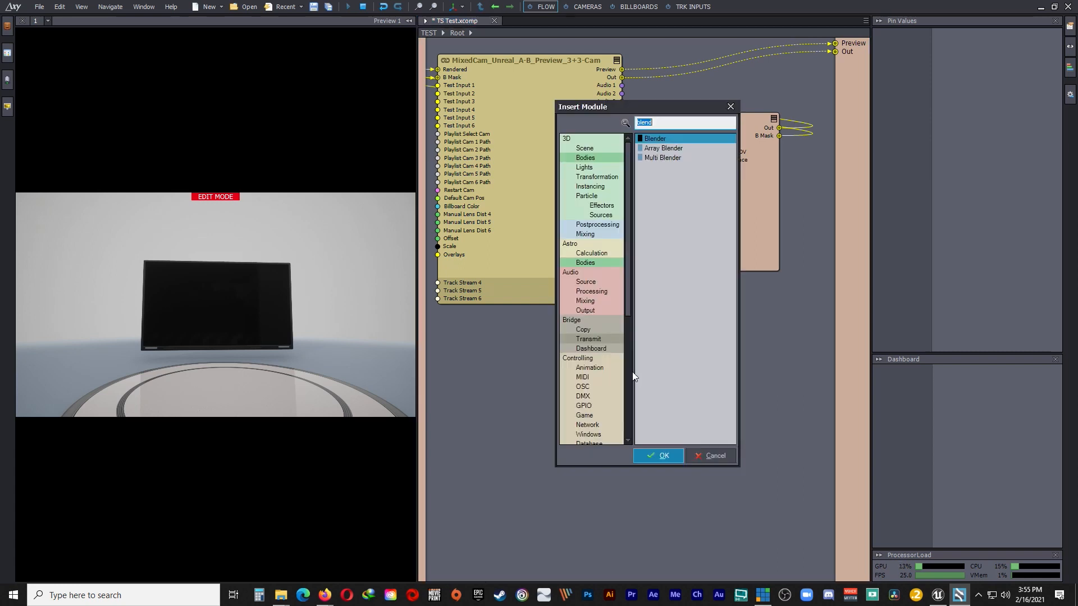
pyautogui.write('video')
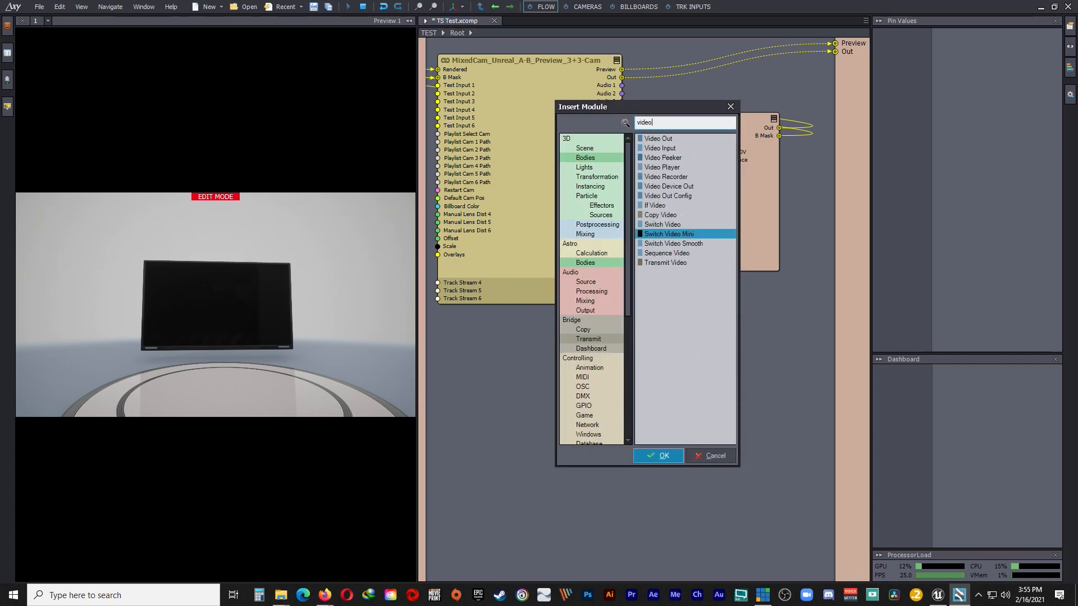
pyautogui.click(696, 147)
pyautogui.click(668, 456)
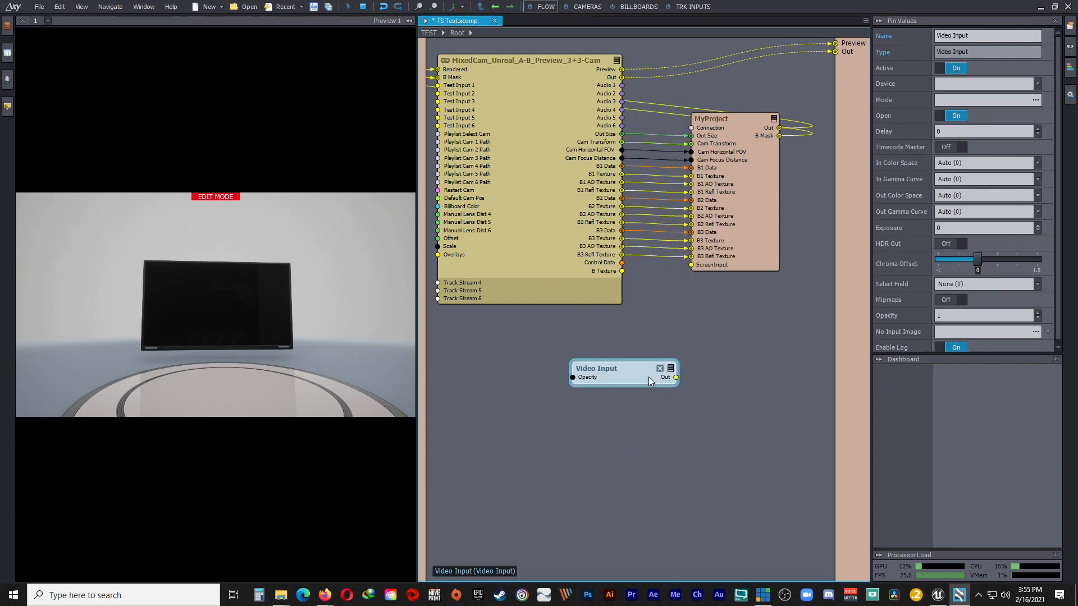
pyautogui.moveTo(634, 369); pyautogui.dragTo(574, 333)
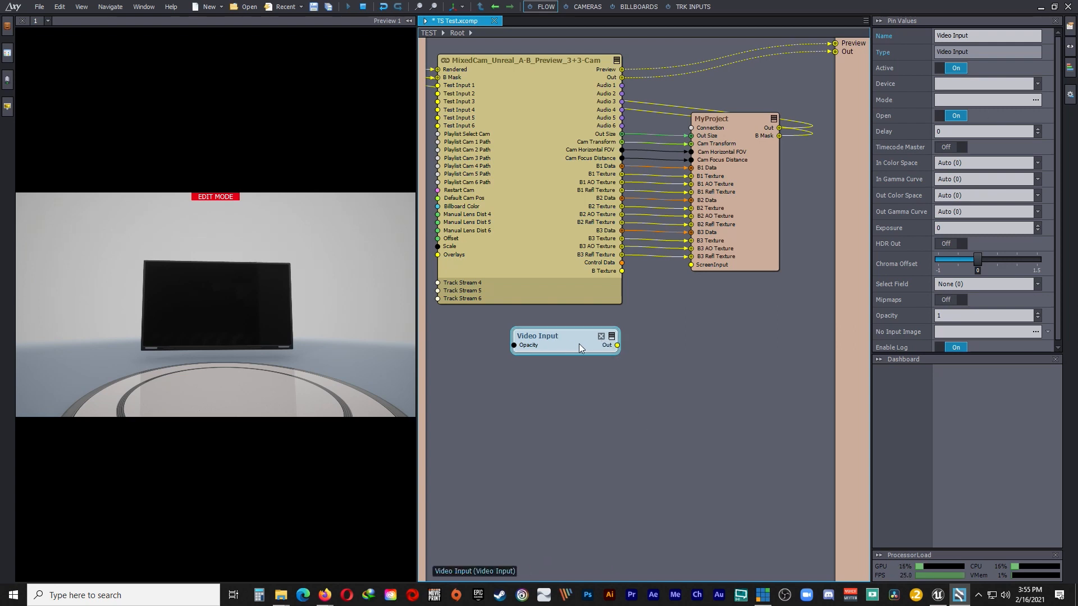
# Step: Set the Video Input device to Blackmagic: DeckLink Quad HDMI Recorder (1) and its mode to resolution 1080 with frame rate p59.94
pyautogui.click(1039, 83)
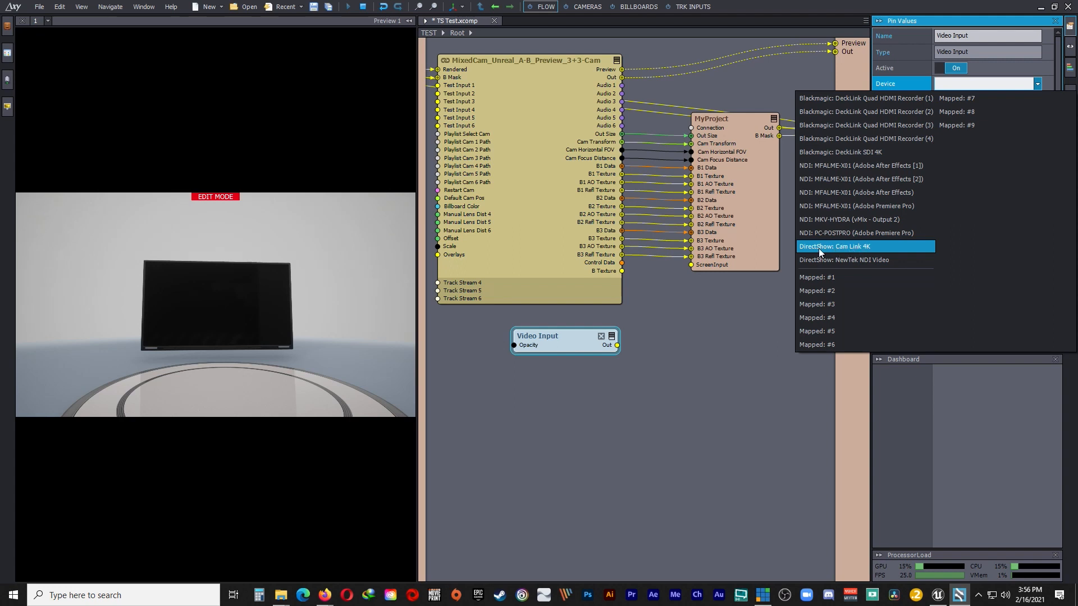
pyautogui.click(871, 99)
pyautogui.click(1037, 99)
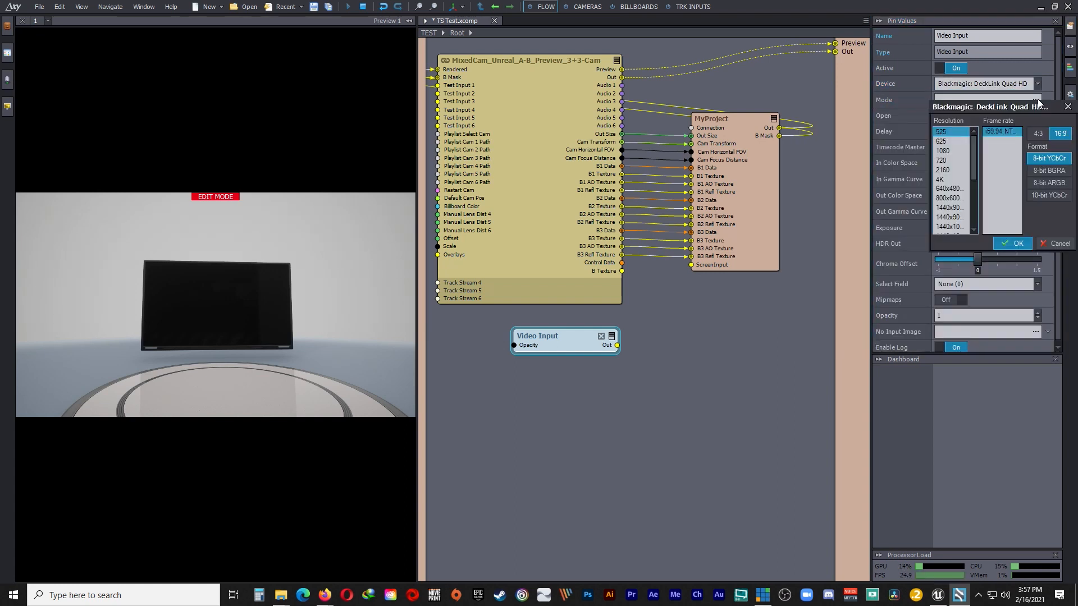
pyautogui.click(948, 151)
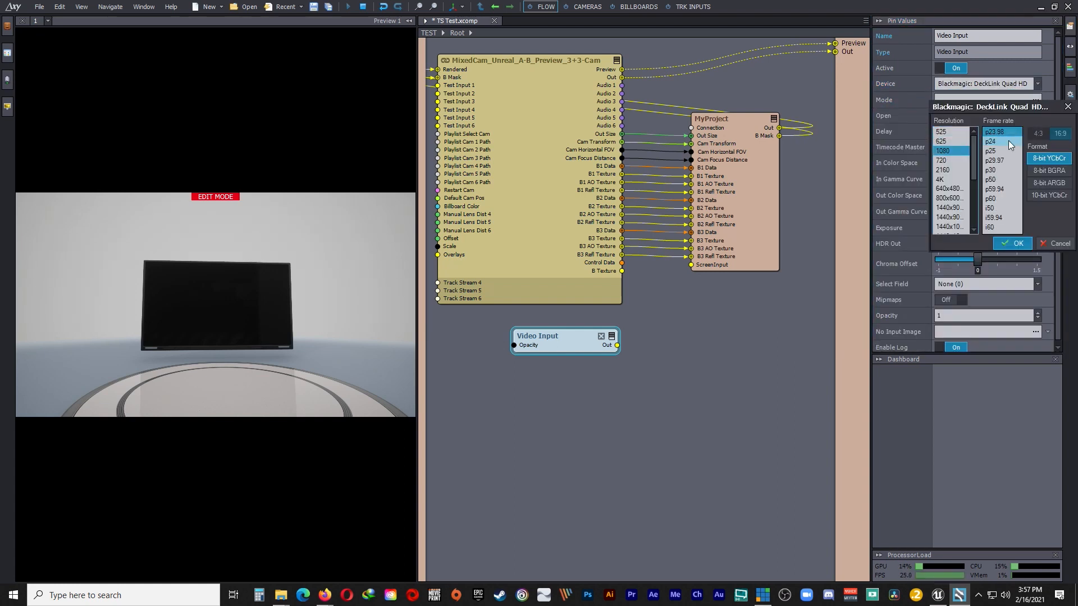
pyautogui.click(1000, 189)
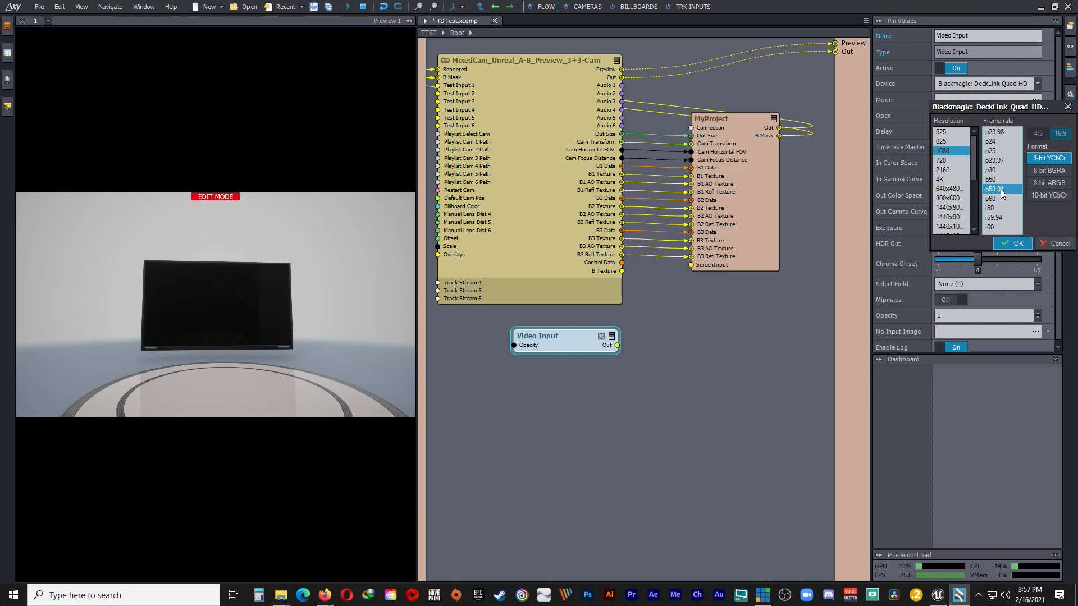
pyautogui.click(1015, 244)
# Step: Connect the Video Input's Out pin to MyProject's ScreenInput pin and adjust the Video Input node's position
pyautogui.moveTo(618, 347)
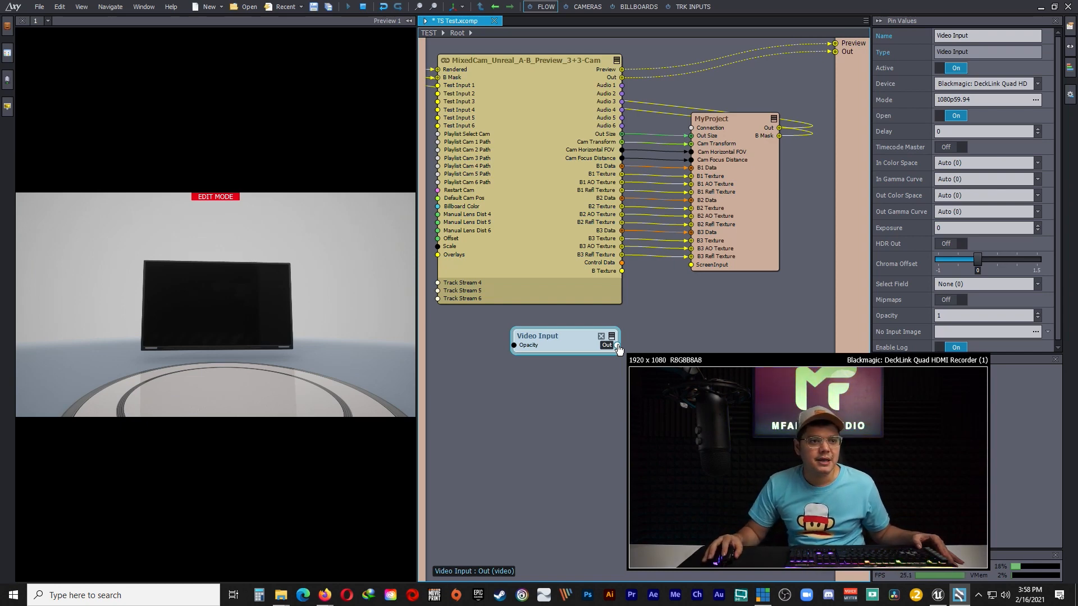
pyautogui.moveTo(695, 278); pyautogui.dragTo(691, 265)
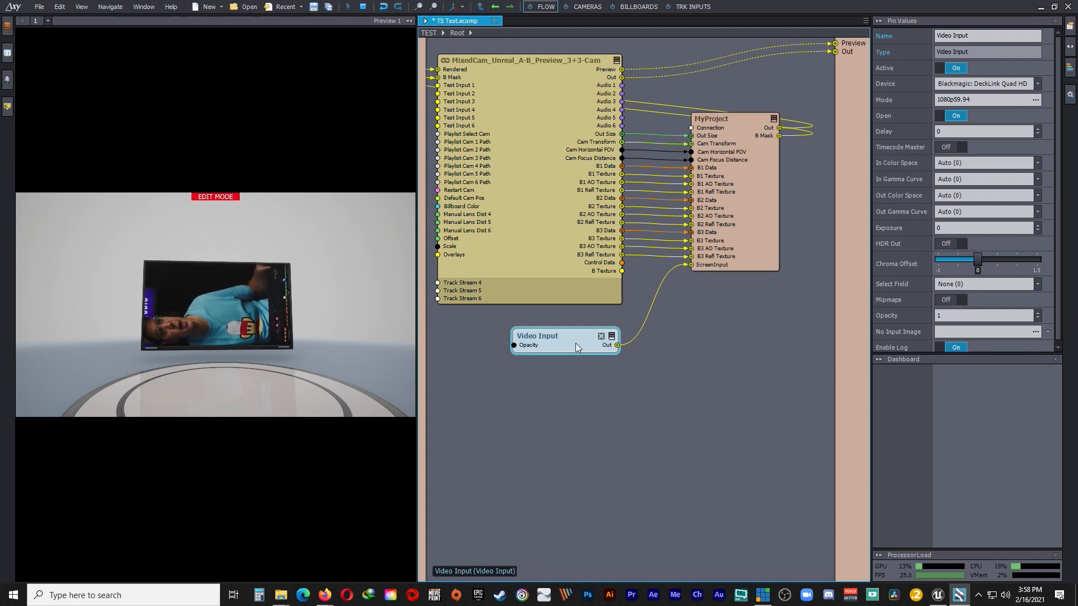
pyautogui.moveTo(575, 343); pyautogui.dragTo(558, 344)
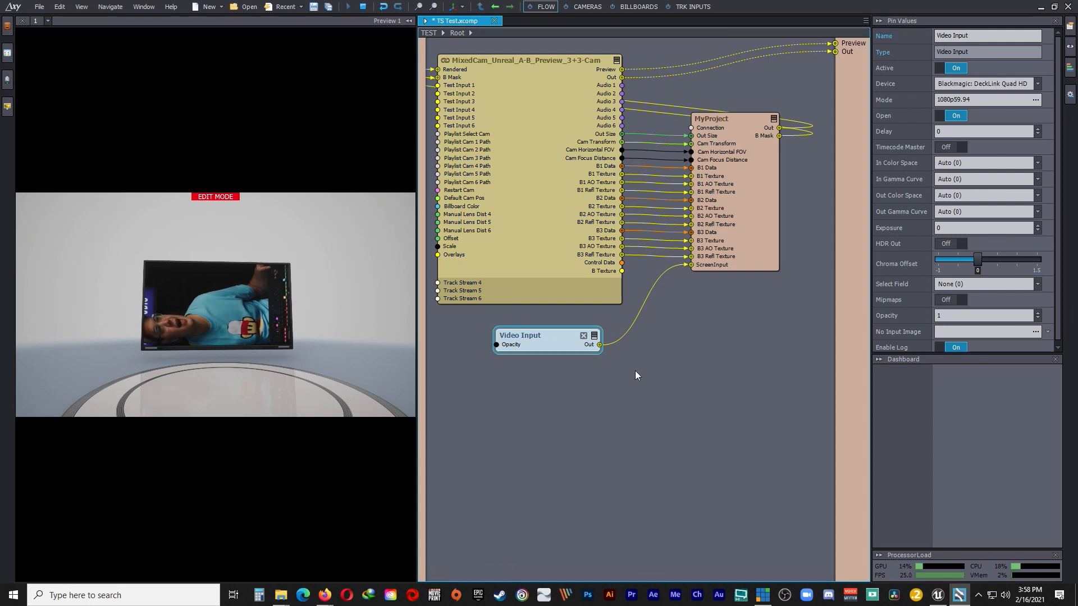
pyautogui.moveTo(548, 333)
pyautogui.mouseDown()
pyautogui.moveTo(527, 326)
pyautogui.moveTo(566, 329)
pyautogui.mouseUp()
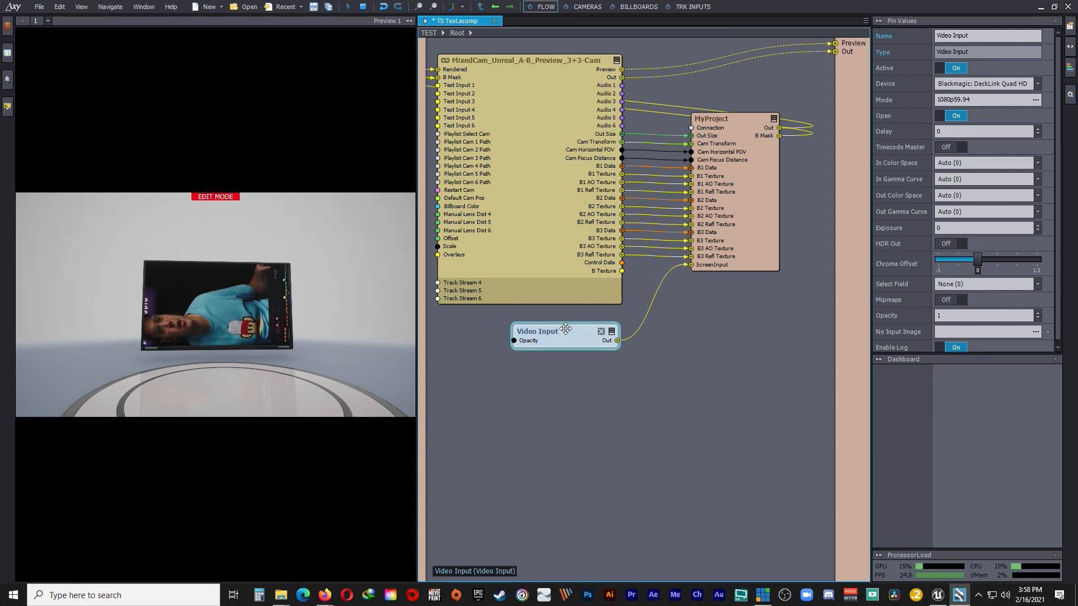
# Step: Insert a Placer module into the flow beside the Video Input node
pyautogui.rightClick(665, 325)
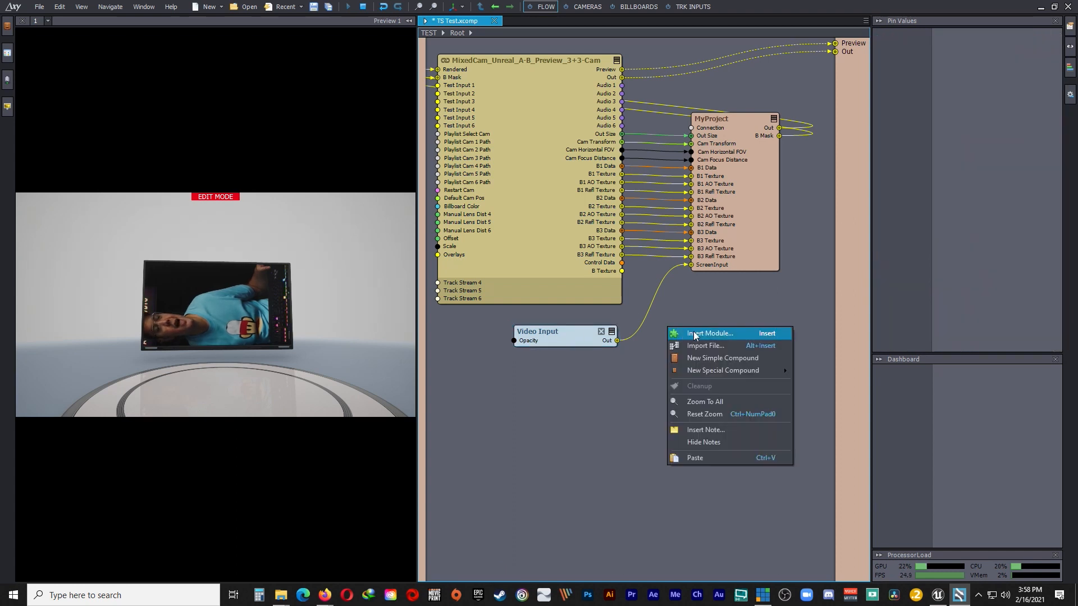
pyautogui.click(695, 332)
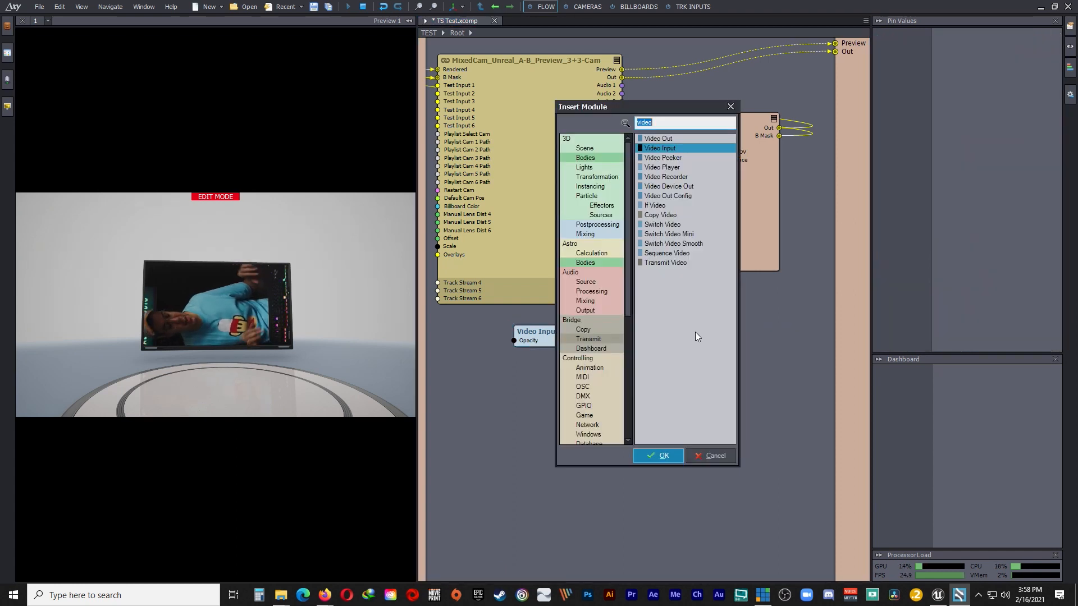
pyautogui.write('place')
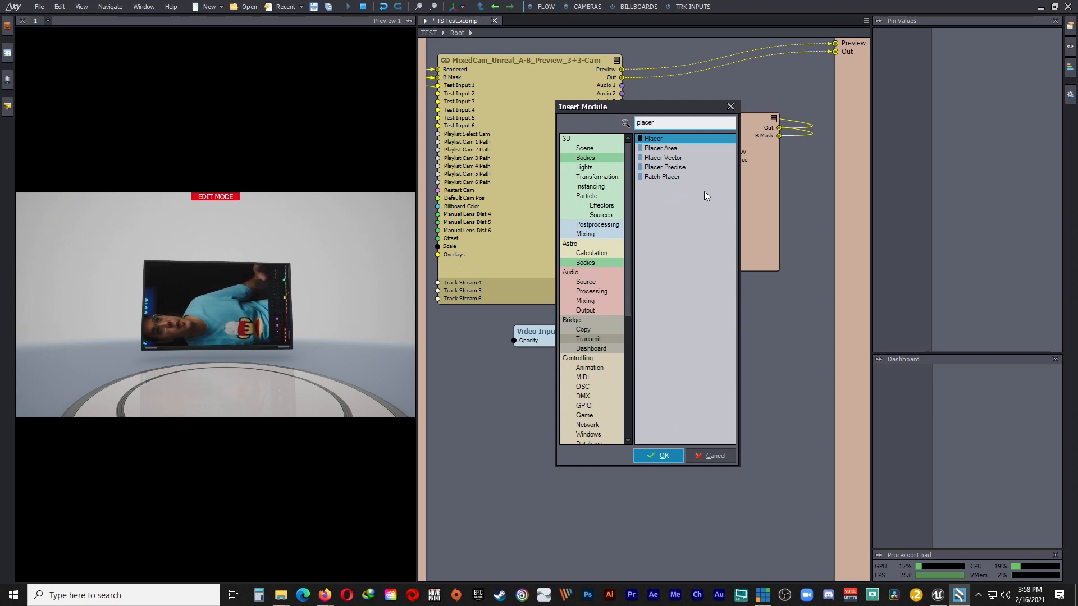
pyautogui.write('r')
pyautogui.click(669, 458)
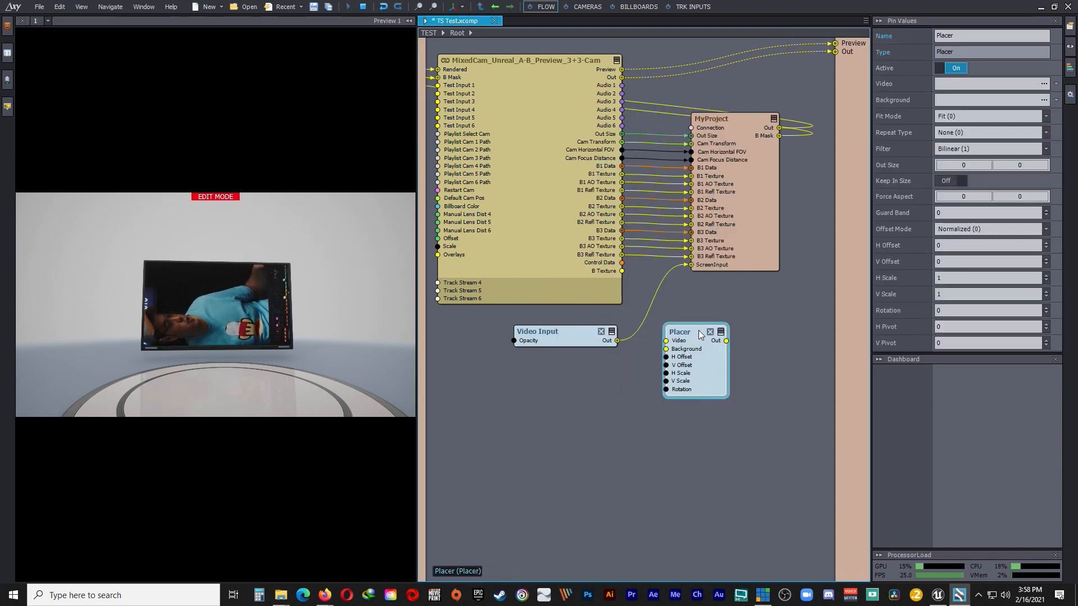
# Step: Splice the Placer into the Video Input–ScreenInput connection using its Video and Out pins, and spread the two nodes apart
pyautogui.moveTo(698, 334); pyautogui.dragTo(655, 295)
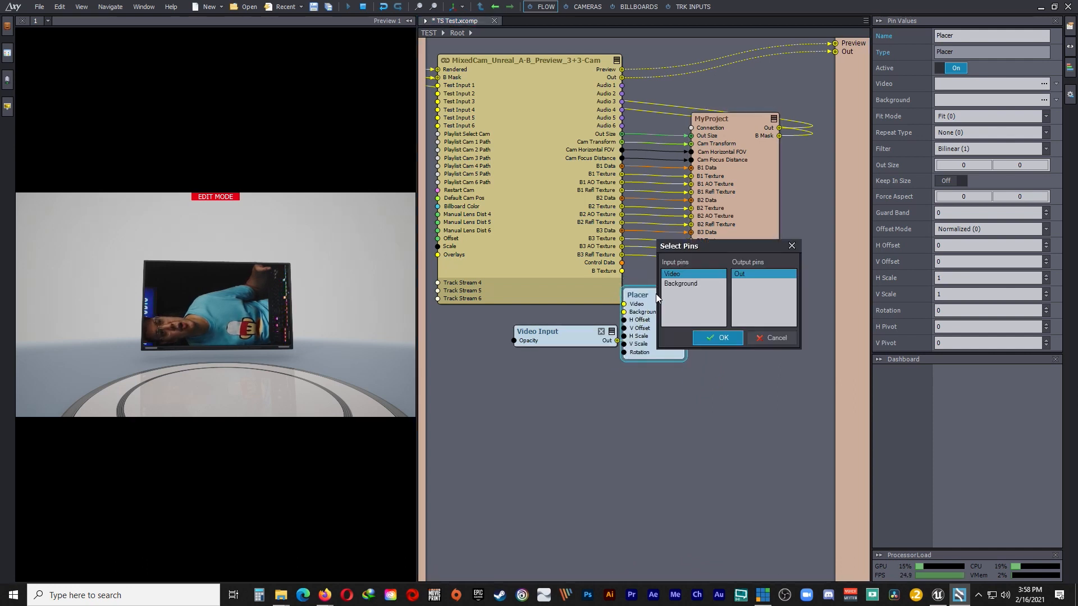
pyautogui.click(718, 338)
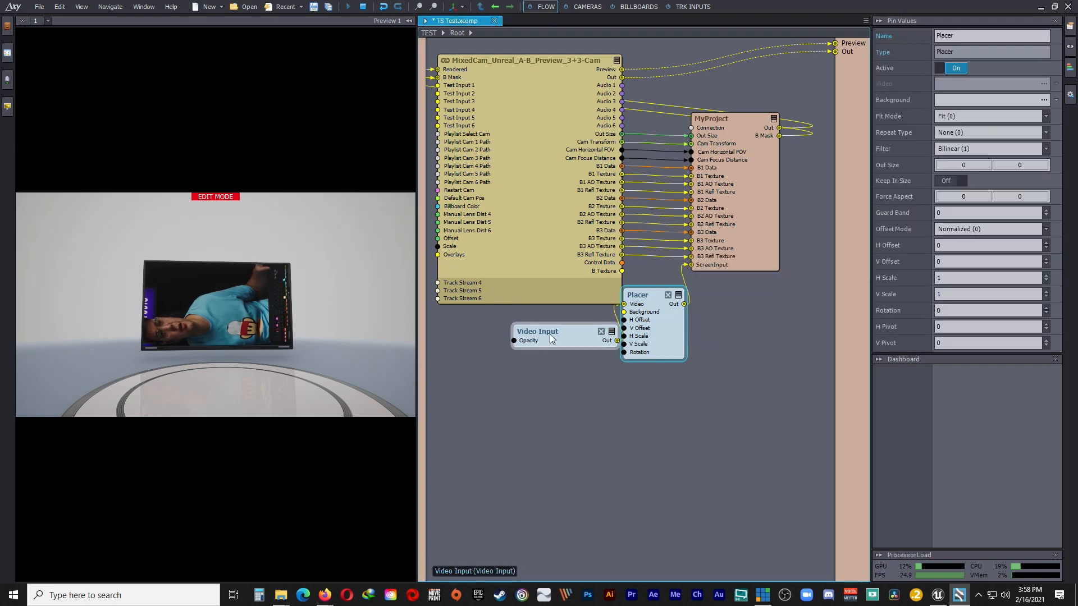
pyautogui.moveTo(550, 335); pyautogui.dragTo(492, 365)
pyautogui.moveTo(656, 293); pyautogui.dragTo(683, 339)
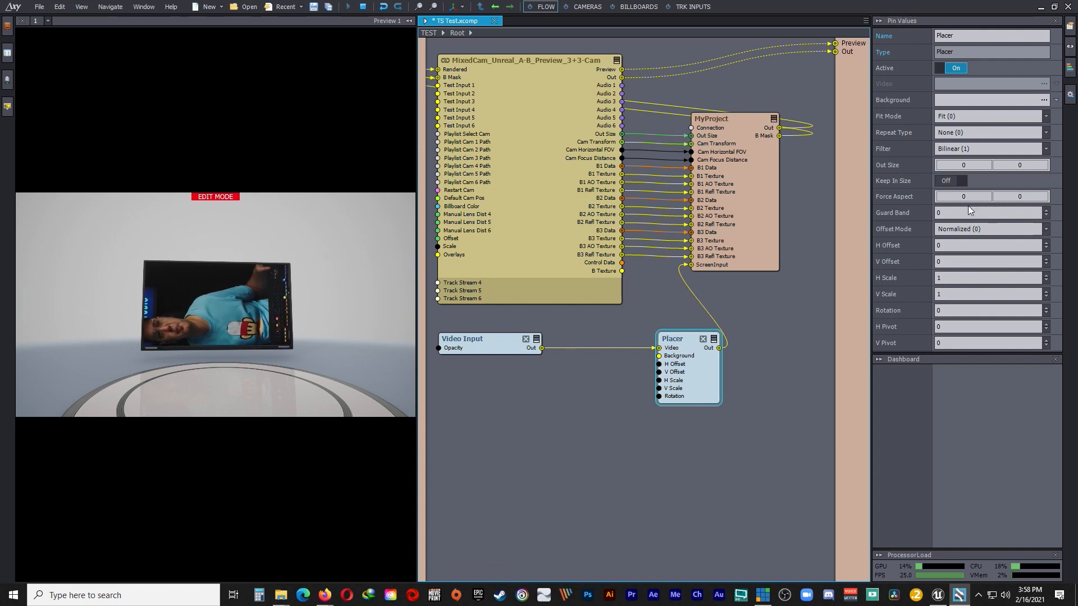
# Step: Set the Placer's Rotation to 90
pyautogui.click(953, 310)
pyautogui.write('90')
pyautogui.press('Return')
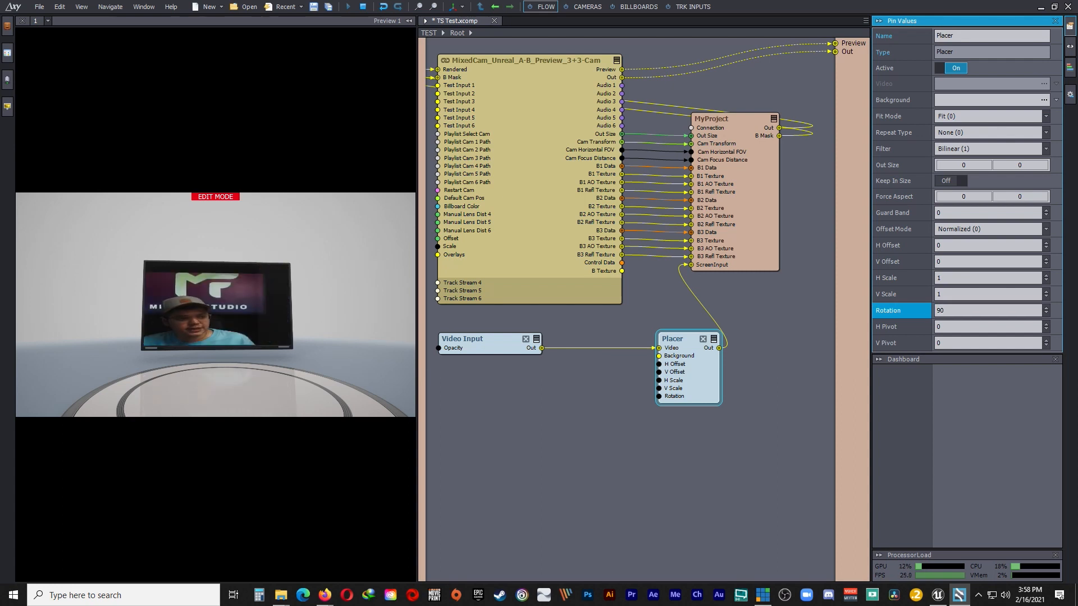
# Step: Scale the Placer's video down to an H Scale of 0.63 and a V Scale of 0.63
pyautogui.click(956, 296)
pyautogui.write('0.83')
pyautogui.click(939, 277)
pyautogui.write('0.82')
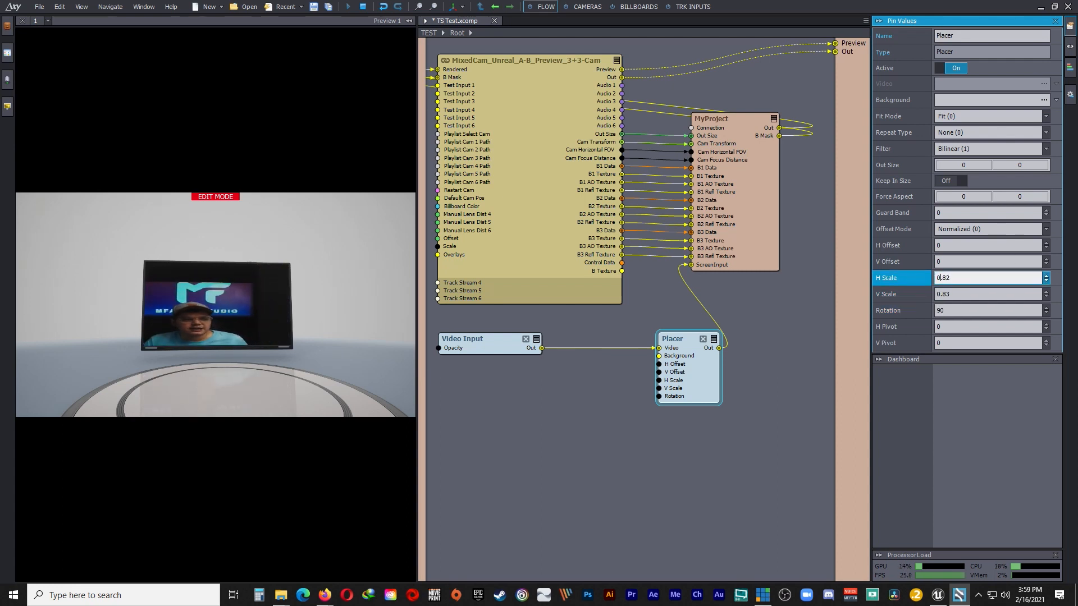
pyautogui.press('BackSpace')
pyautogui.press('BackSpace')
pyautogui.write('63')
pyautogui.click(958, 294)
pyautogui.press('BackSpace')
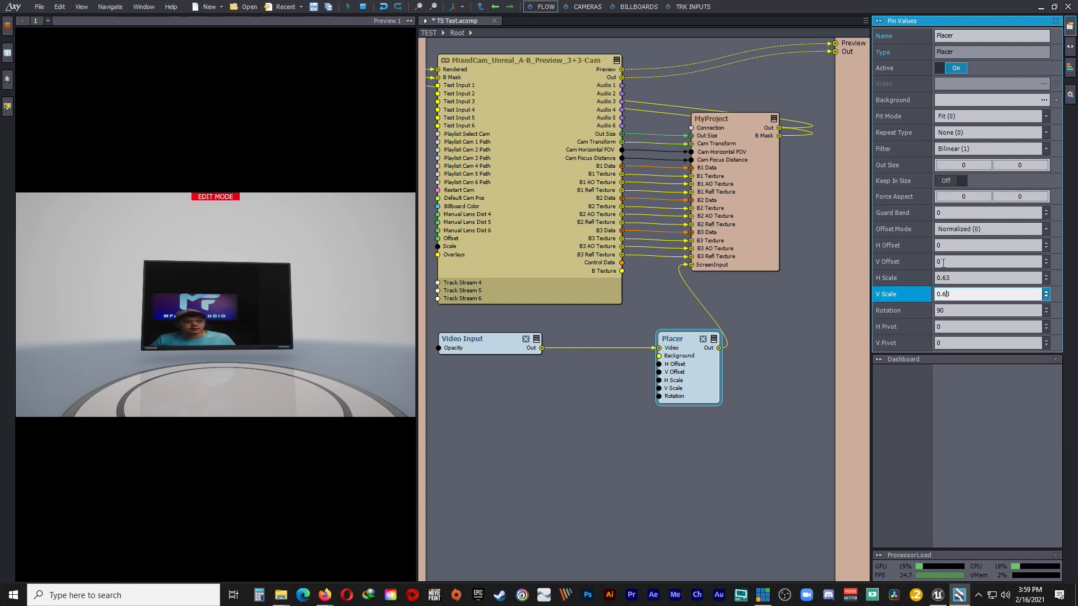
# Step: Set the Placer's H Offset and V Offset to 0.26 and its H Scale to 0.4
pyautogui.click(952, 245)
pyautogui.write('.18')
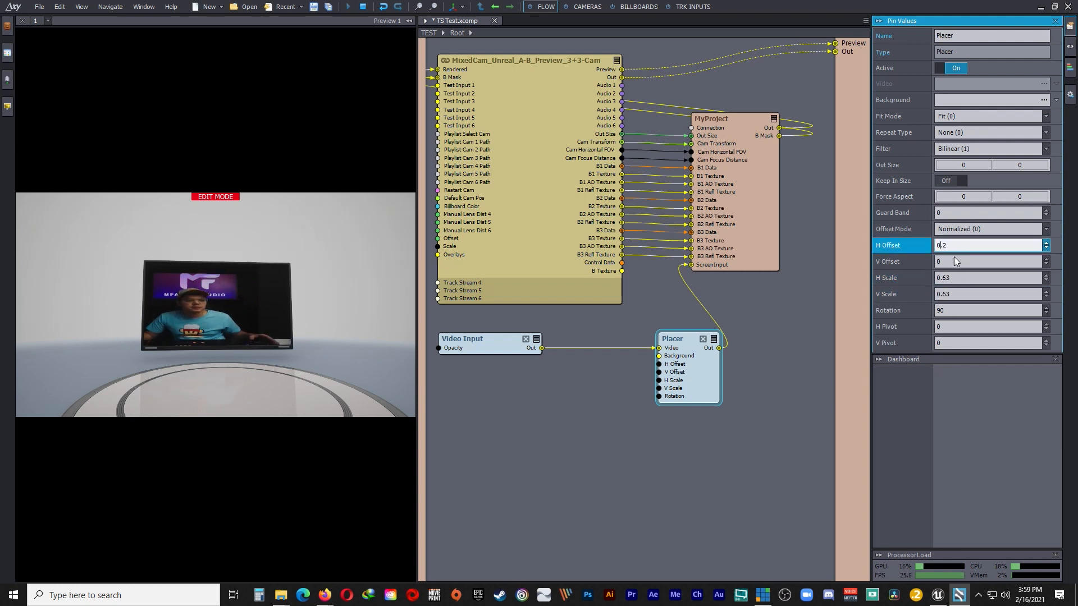
pyautogui.click(955, 261)
pyautogui.write('.26')
pyautogui.click(954, 246)
pyautogui.write('6')
pyautogui.click(957, 278)
pyautogui.write('4')
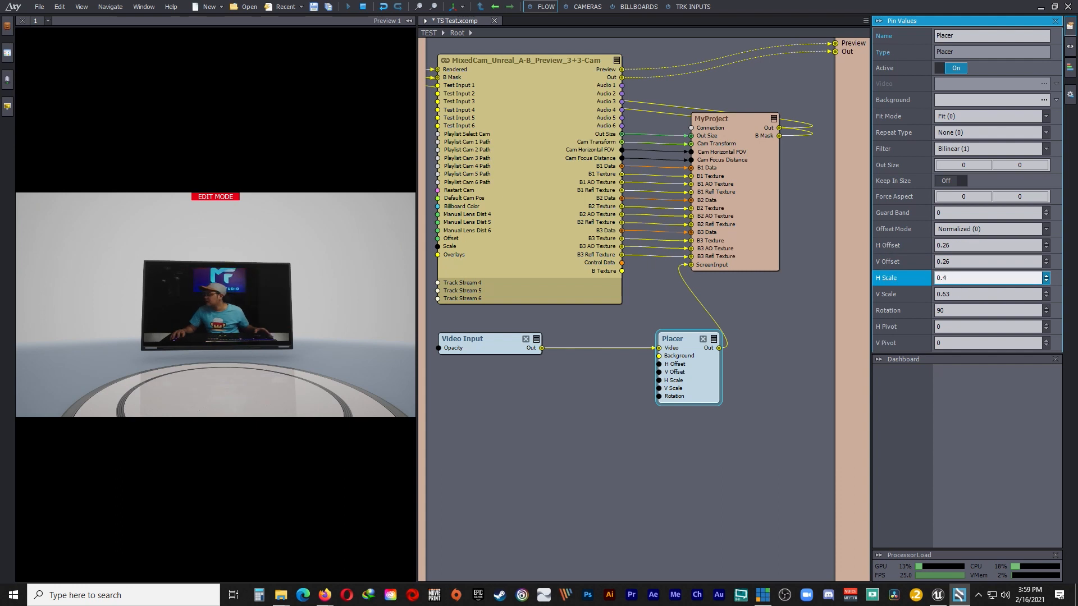
# Step: Fit the video to the virtual screen with H Offset 0.25, V Offset 0.29, H Scale 0.44 and V Scale 0.74
pyautogui.click(955, 245)
pyautogui.click(956, 278)
pyautogui.click(957, 262)
pyautogui.press('BackSpace')
pyautogui.write('9')
pyautogui.click(960, 279)
pyautogui.press('BackSpace')
pyautogui.write('4')
pyautogui.click(960, 294)
pyautogui.write('74')
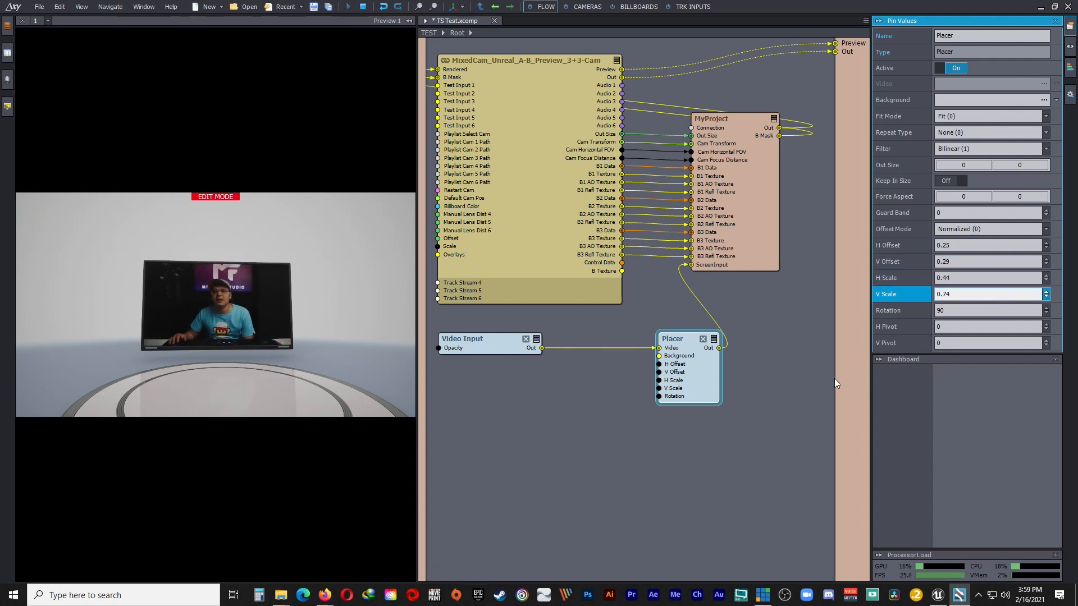
# Step: Tidy the Video Input and Placer nodes by moving both slightly up beneath the MixedCam node
pyautogui.moveTo(483, 339); pyautogui.dragTo(481, 326)
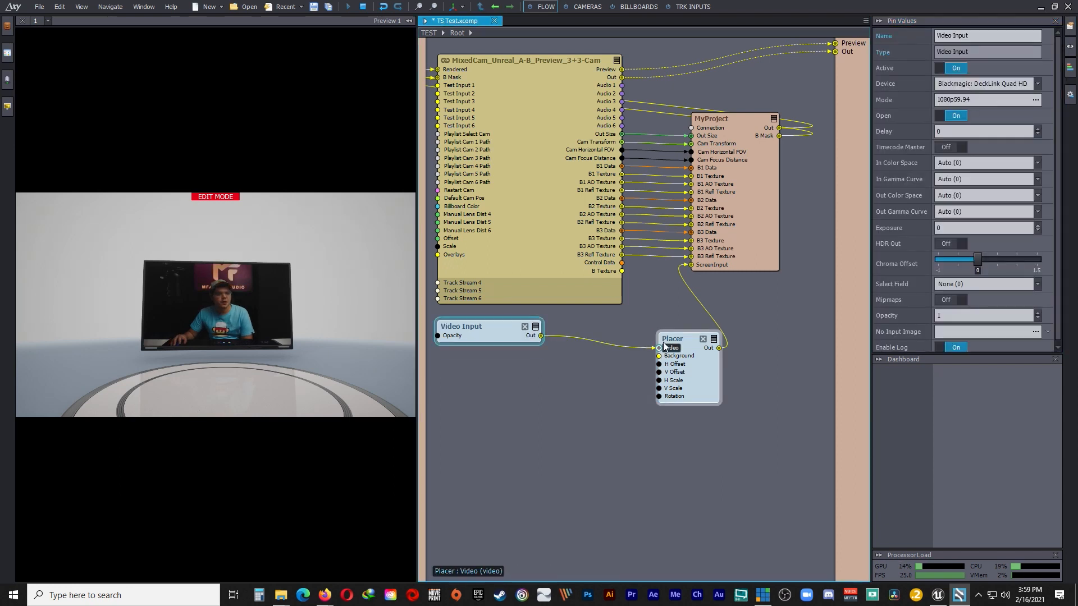
pyautogui.moveTo(688, 342); pyautogui.dragTo(677, 335)
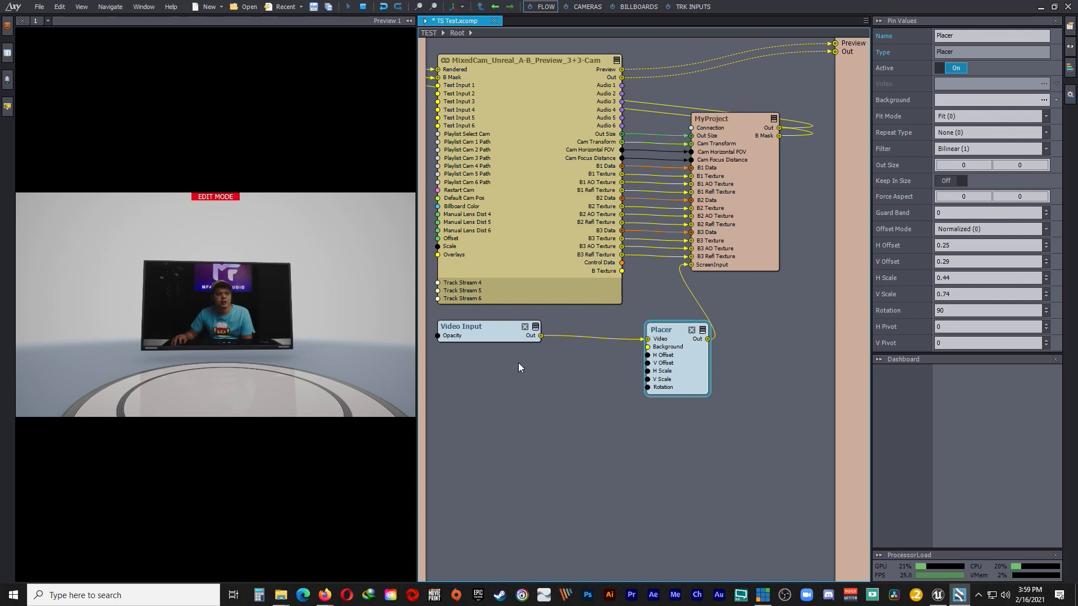
# Step: Insert a Video Player module and place it beneath the Video Input node
pyautogui.rightClick(556, 409)
pyautogui.click(596, 415)
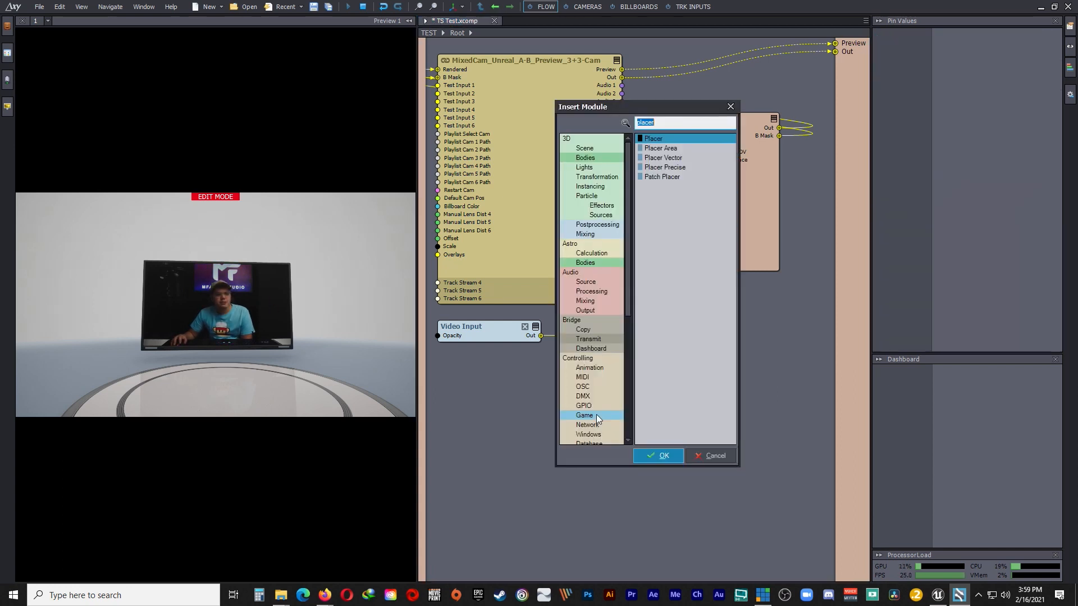
pyautogui.write('video')
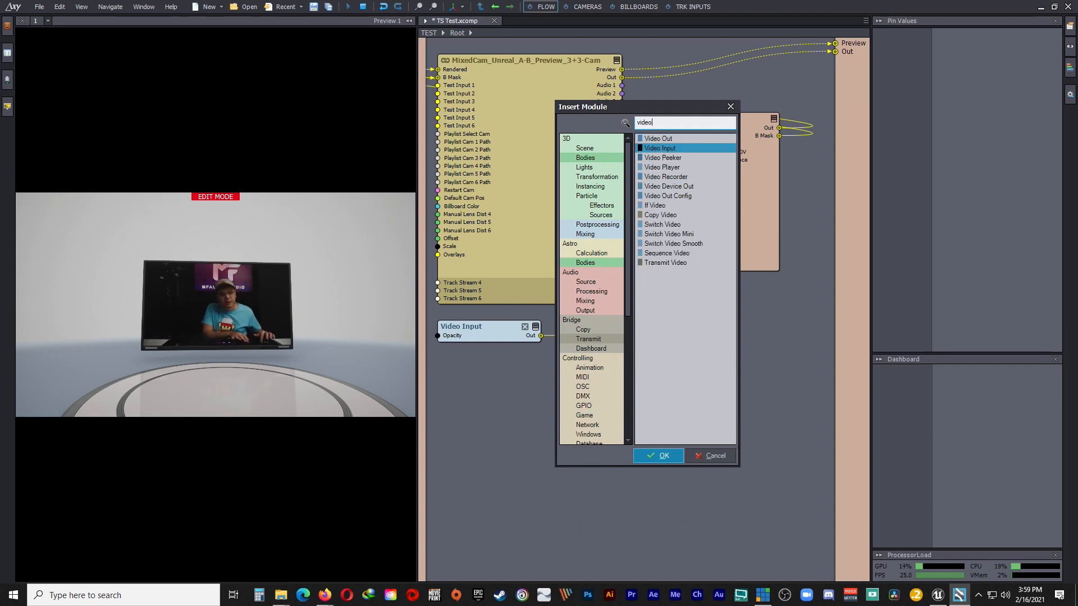
pyautogui.click(675, 165)
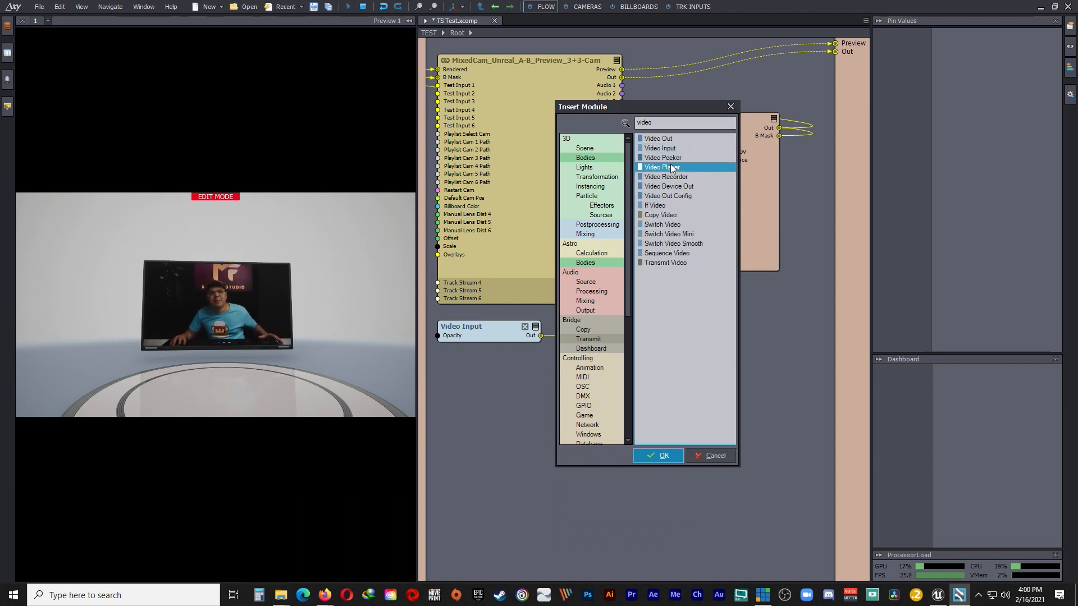
pyautogui.click(666, 457)
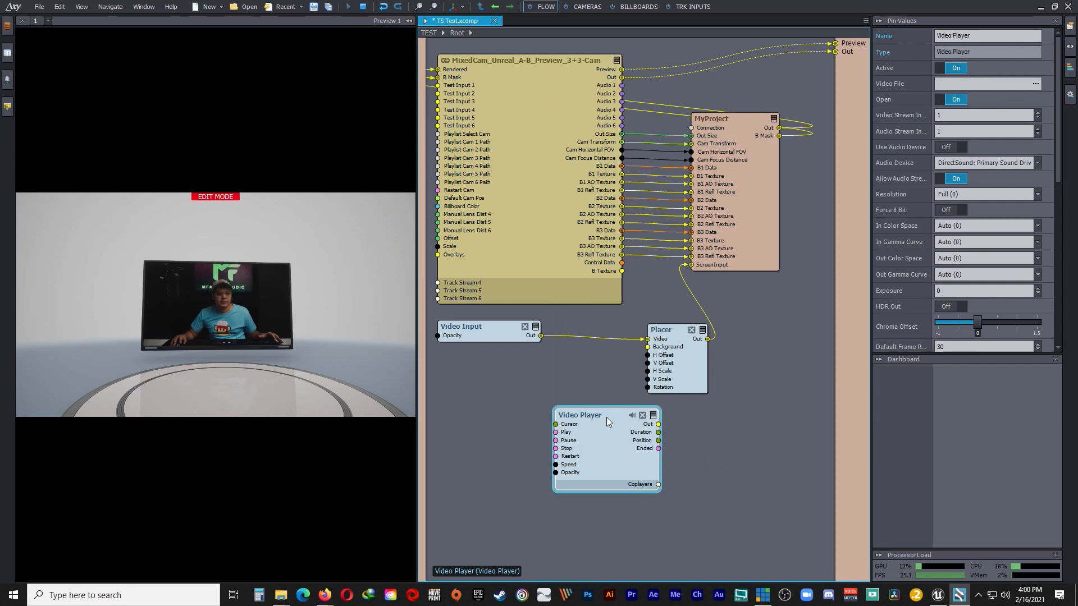
pyautogui.moveTo(606, 416); pyautogui.dragTo(522, 391)
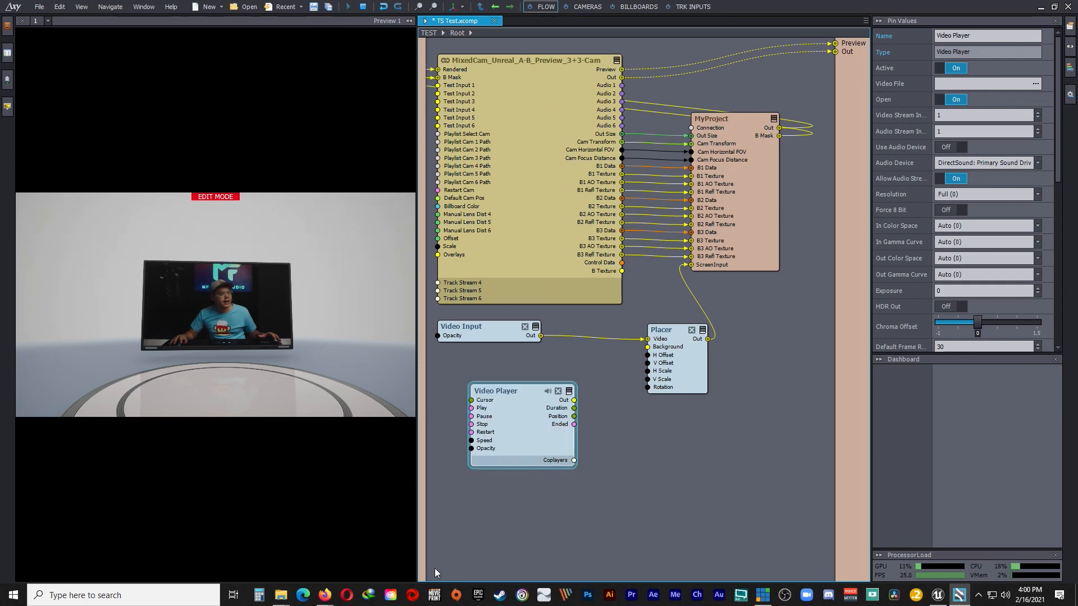
# Step: Load ENDCARD.mp4 from the file explorer into the Video Player and preview the node's video output
pyautogui.click(280, 595)
pyautogui.moveTo(337, 121); pyautogui.dragTo(290, 91)
pyautogui.moveTo(166, 364); pyautogui.dragTo(536, 427)
pyautogui.click(427, 90)
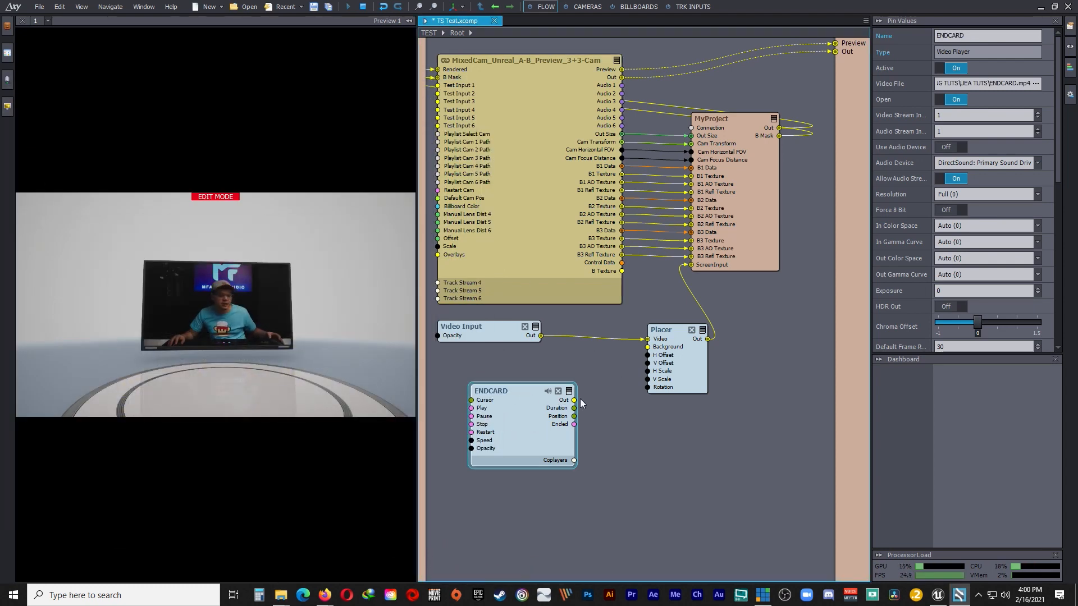
pyautogui.moveTo(574, 400)
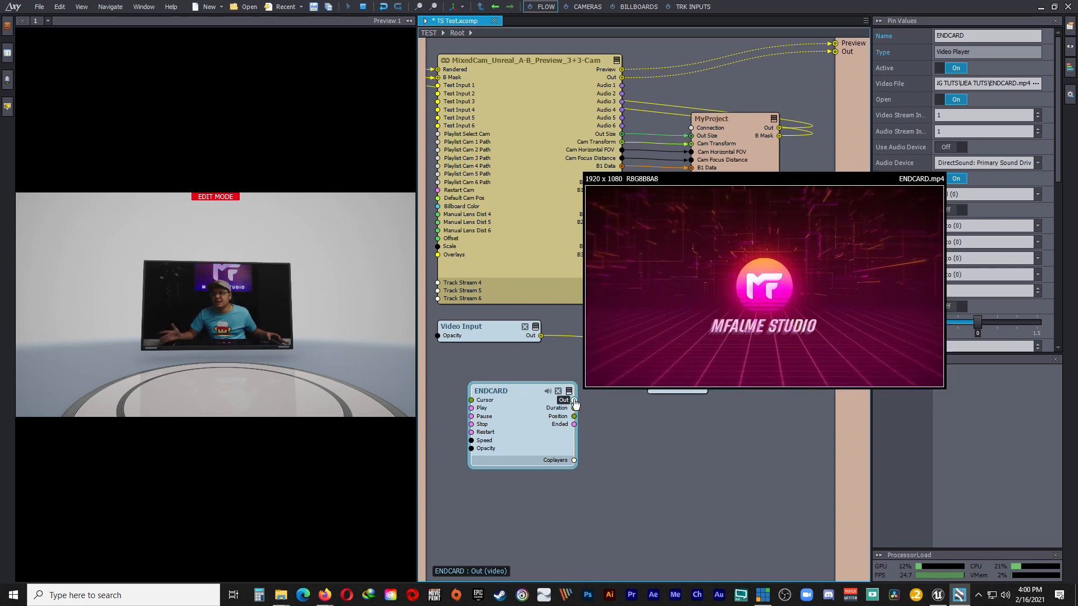
pyautogui.moveTo(517, 392); pyautogui.dragTo(509, 389)
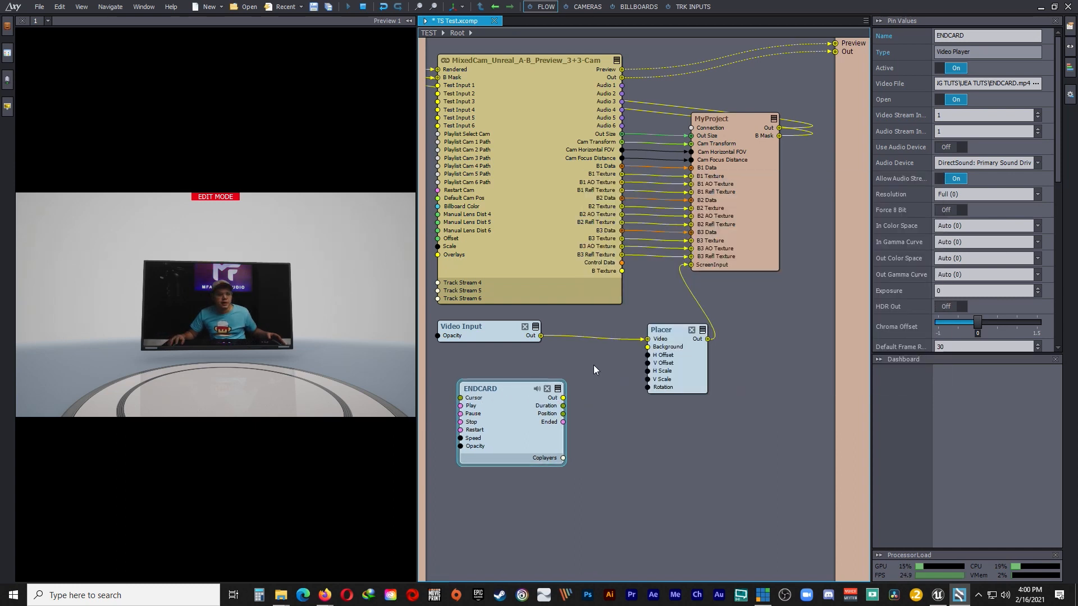
# Step: Insert a Switch Video module beside the ENDCARD player, spacing the Placer and ENDCARD nodes to make room
pyautogui.moveTo(670, 331); pyautogui.dragTo(694, 318)
pyautogui.rightClick(650, 413)
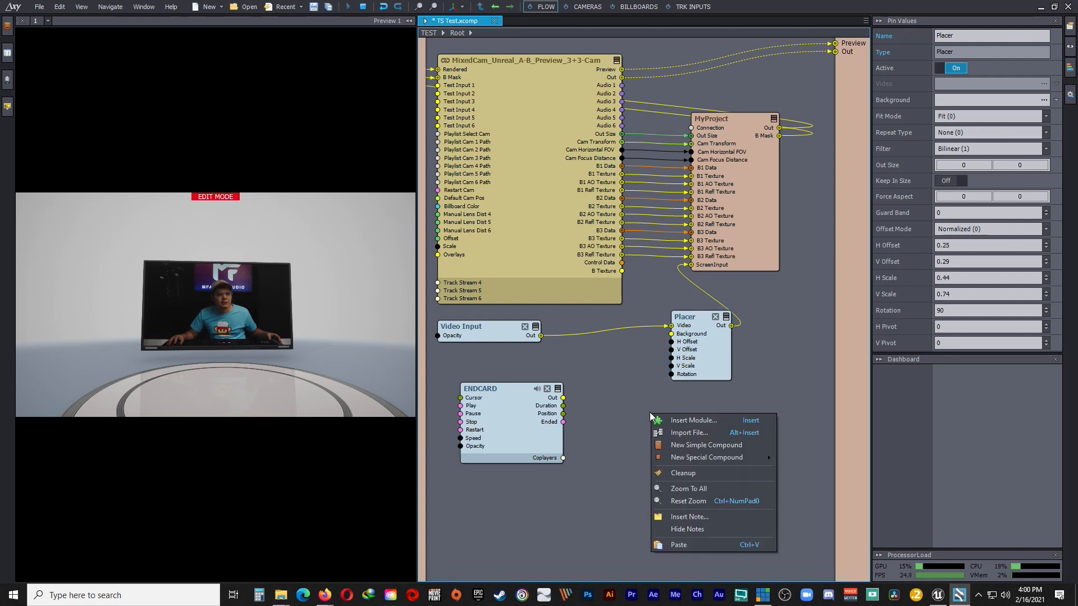
pyautogui.click(685, 421)
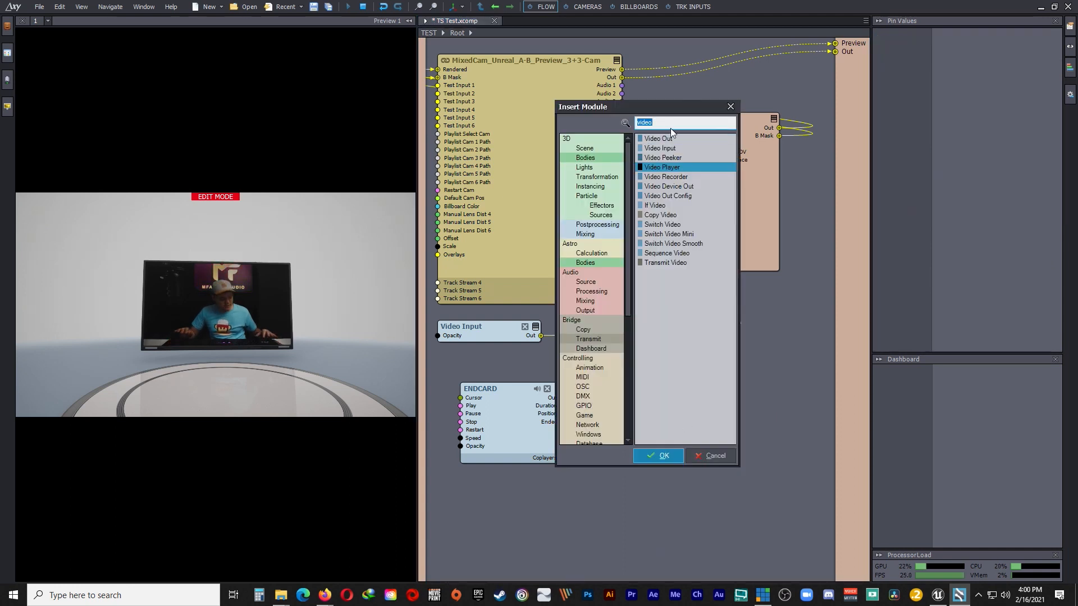
pyautogui.click(678, 224)
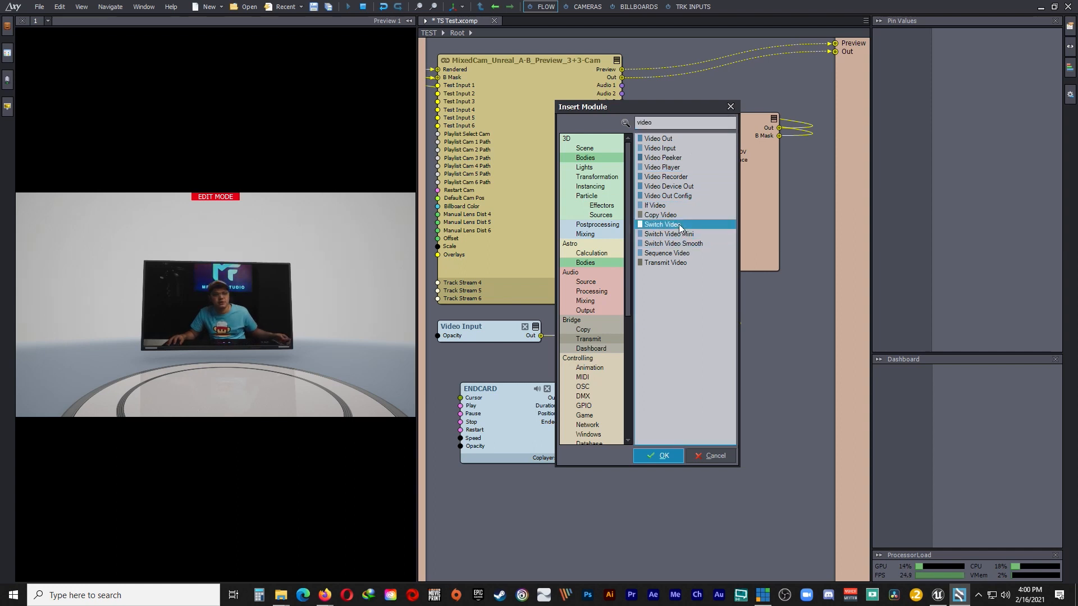
pyautogui.click(663, 456)
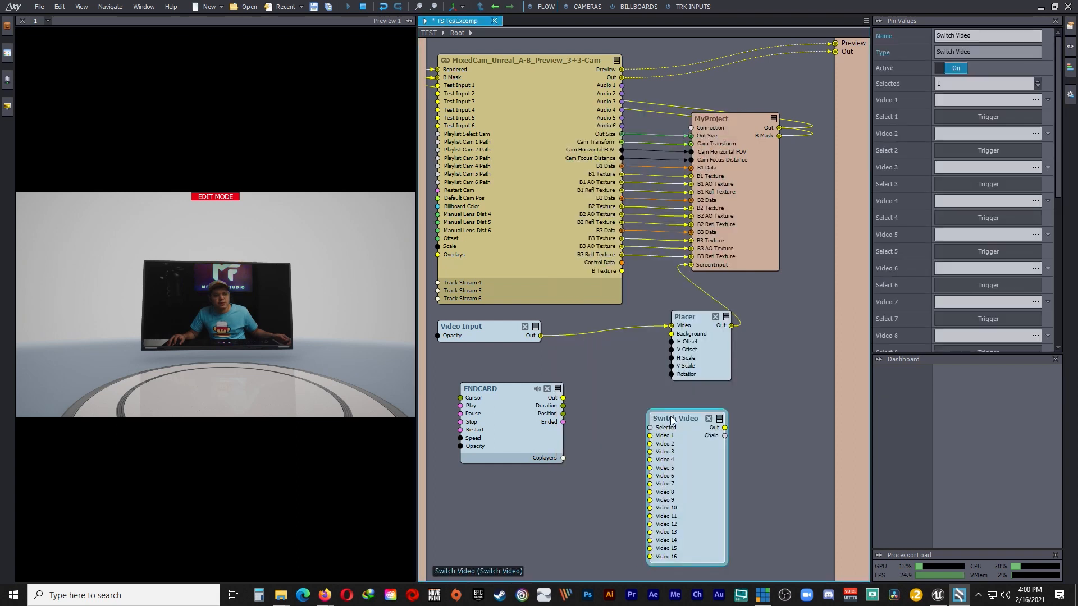
pyautogui.moveTo(682, 415); pyautogui.dragTo(623, 389)
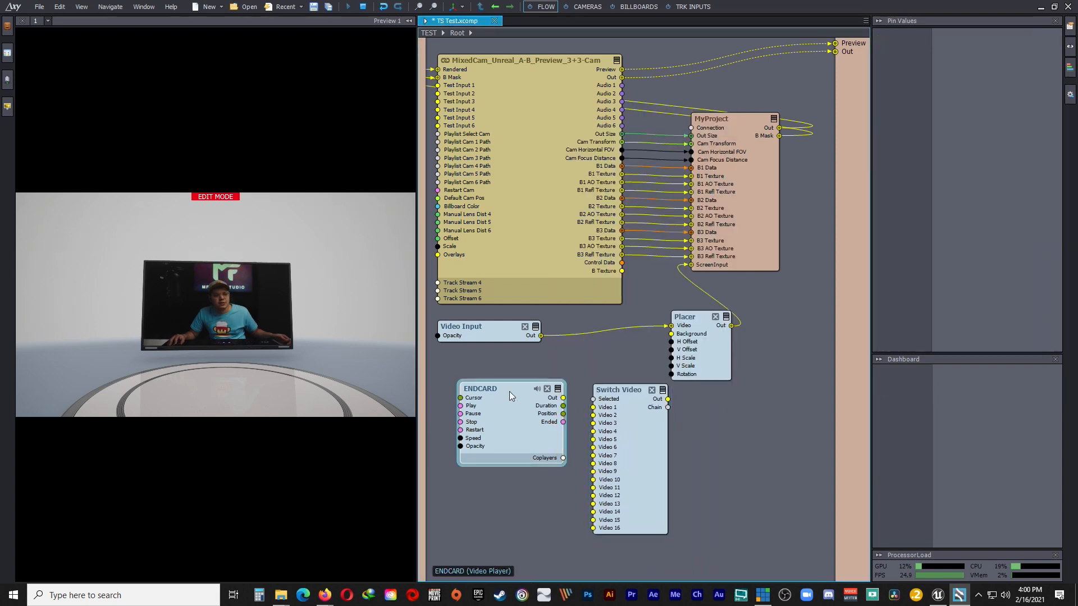
pyautogui.moveTo(510, 391); pyautogui.dragTo(490, 388)
pyautogui.click(601, 381)
pyautogui.moveTo(601, 382); pyautogui.dragTo(575, 363)
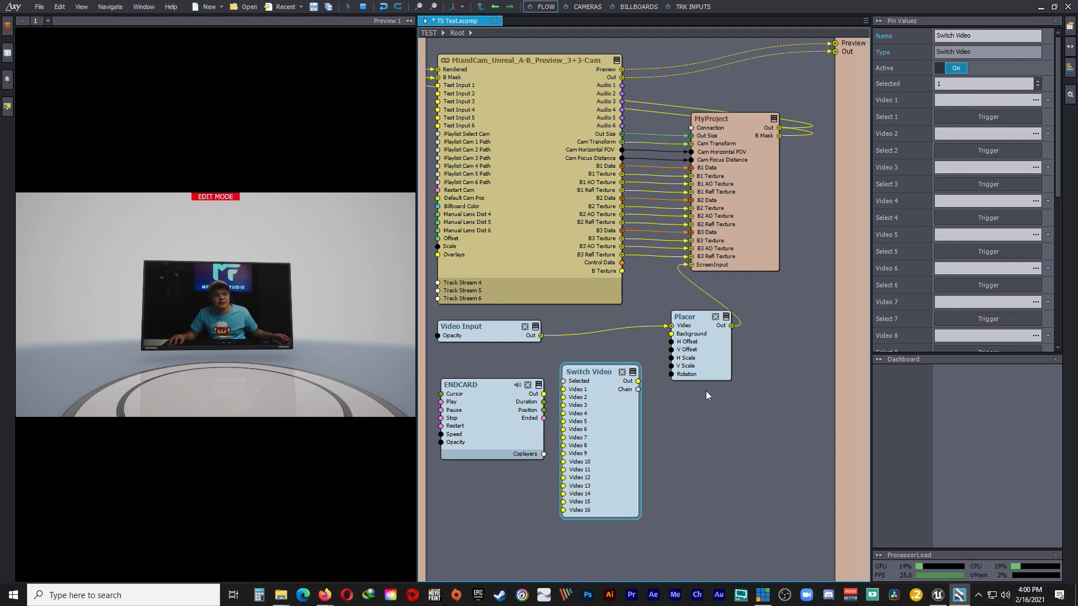
# Step: Insert a Switch Video Smooth module beneath the Placer and move the Placer farther from the video sources
pyautogui.rightClick(705, 413)
pyautogui.click(739, 422)
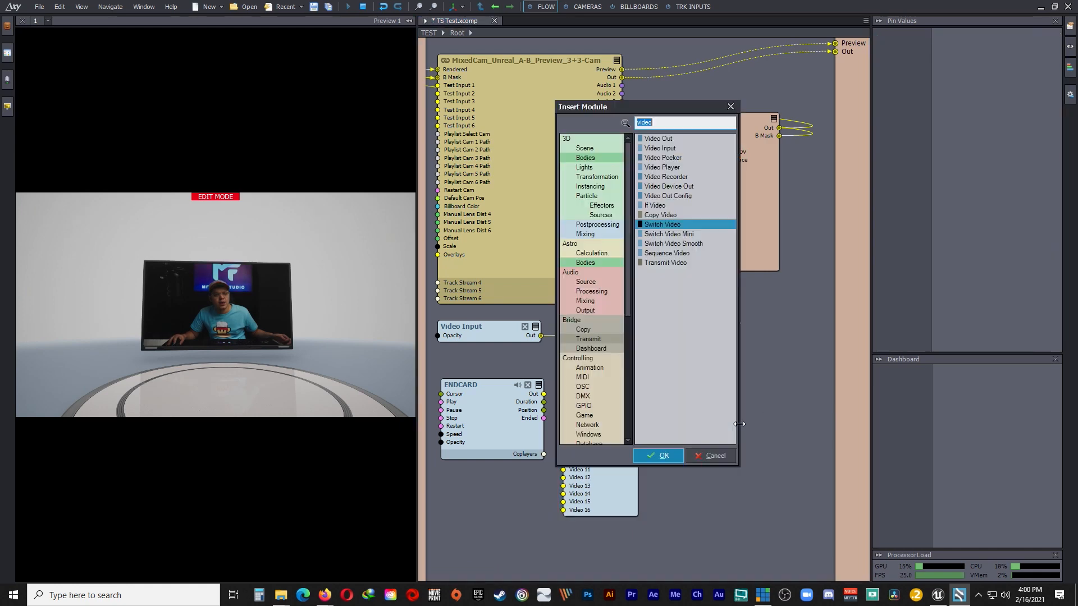
pyautogui.click(686, 243)
pyautogui.click(661, 456)
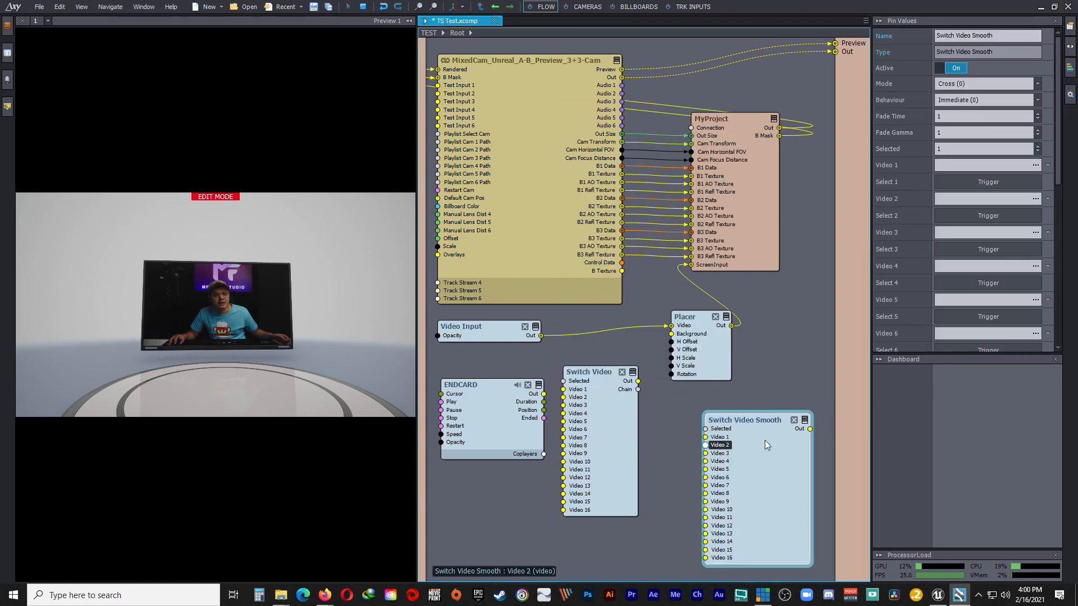
pyautogui.moveTo(697, 320); pyautogui.dragTo(755, 314)
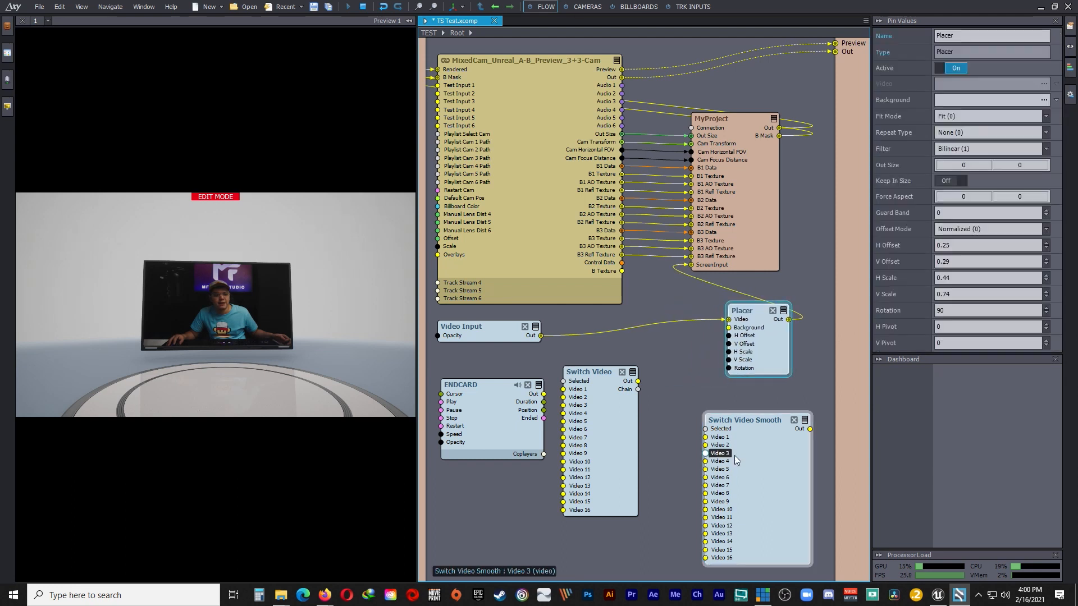
# Step: Route Video Input and ENDCARD through Switch Video's Video 1 and Video 2 inputs, and its output into the Placer's Video input
pyautogui.moveTo(610, 379); pyautogui.dragTo(643, 336)
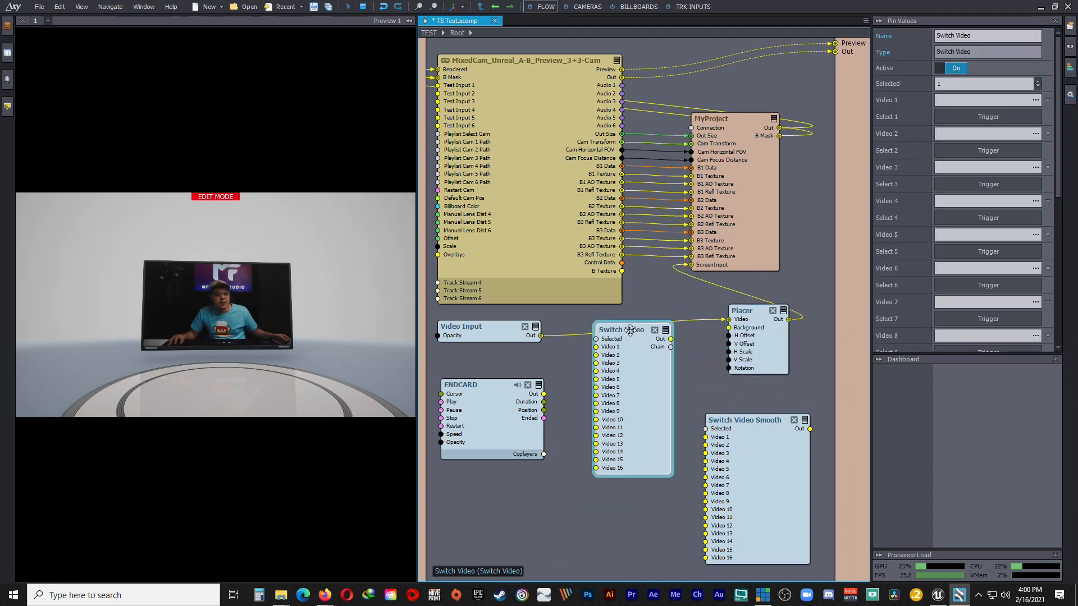
pyautogui.moveTo(540, 336); pyautogui.dragTo(596, 345)
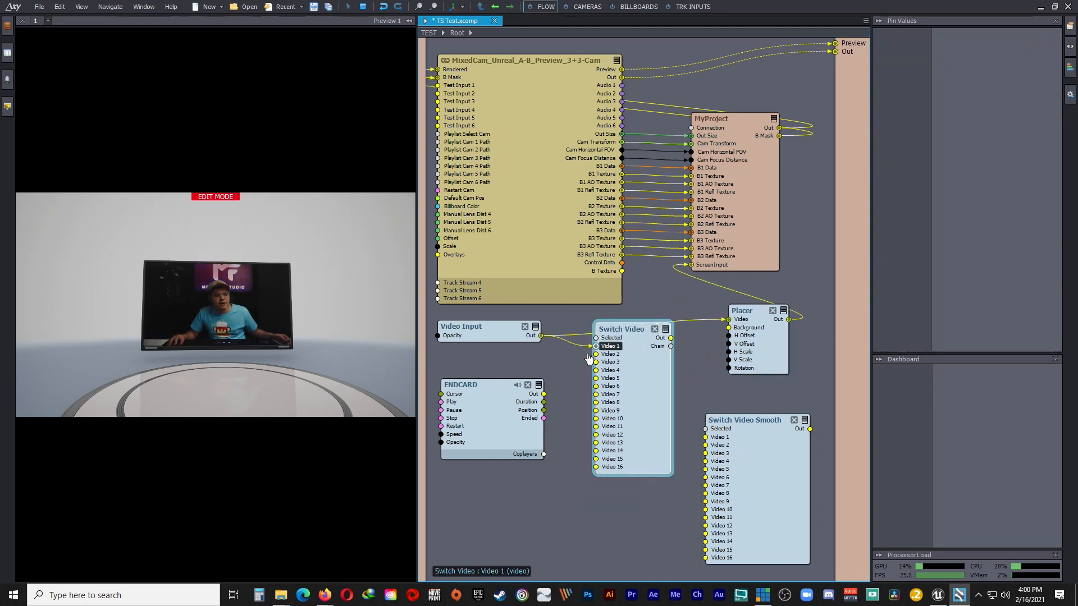
pyautogui.moveTo(544, 396); pyautogui.dragTo(557, 394)
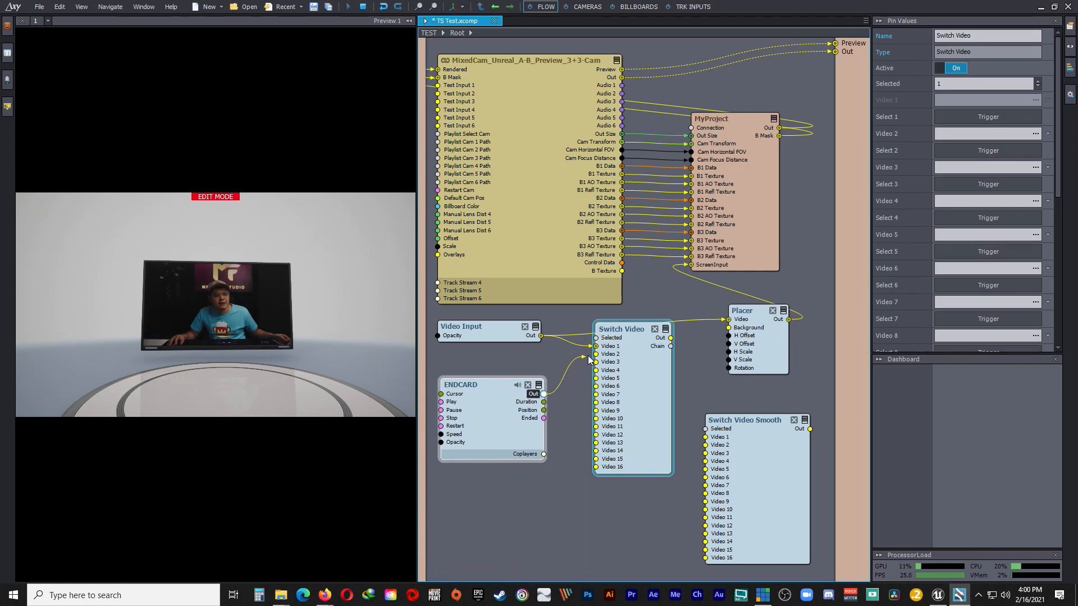
pyautogui.moveTo(589, 359); pyautogui.dragTo(597, 354)
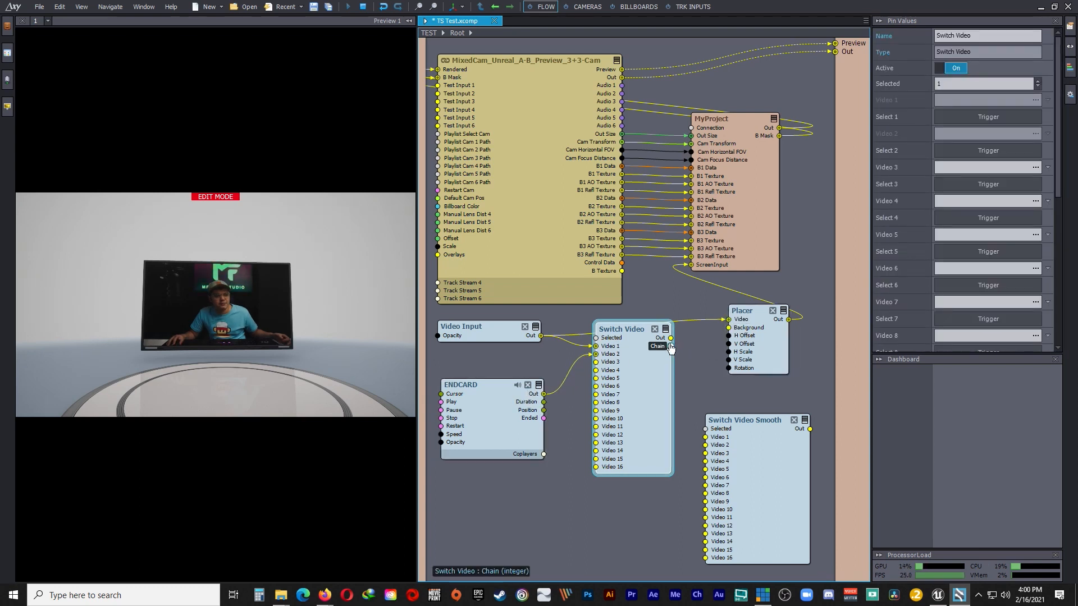
pyautogui.moveTo(671, 338); pyautogui.dragTo(728, 319)
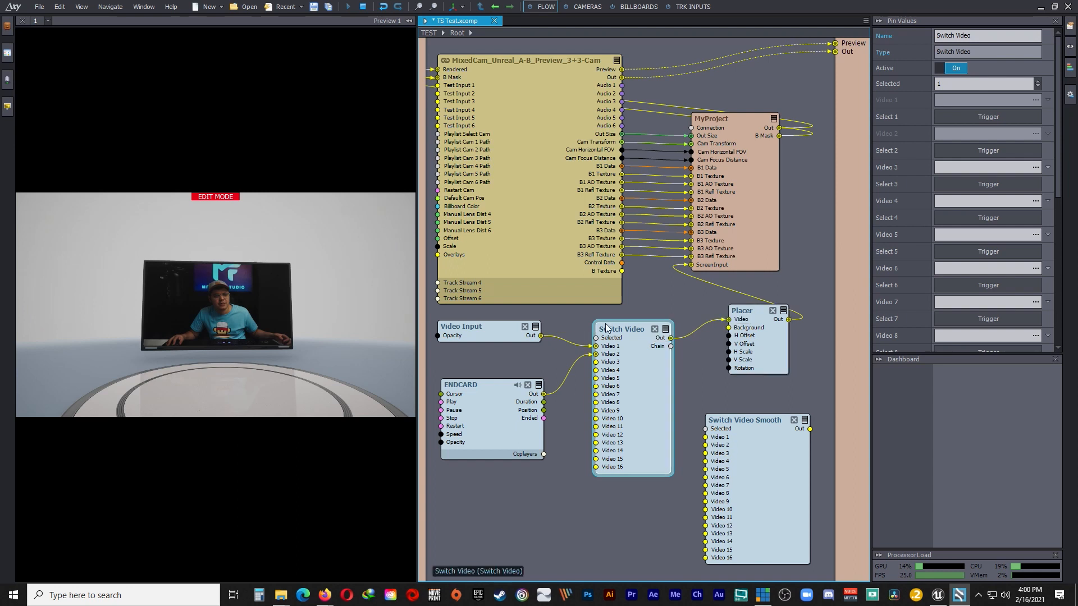
pyautogui.moveTo(628, 328); pyautogui.dragTo(636, 322)
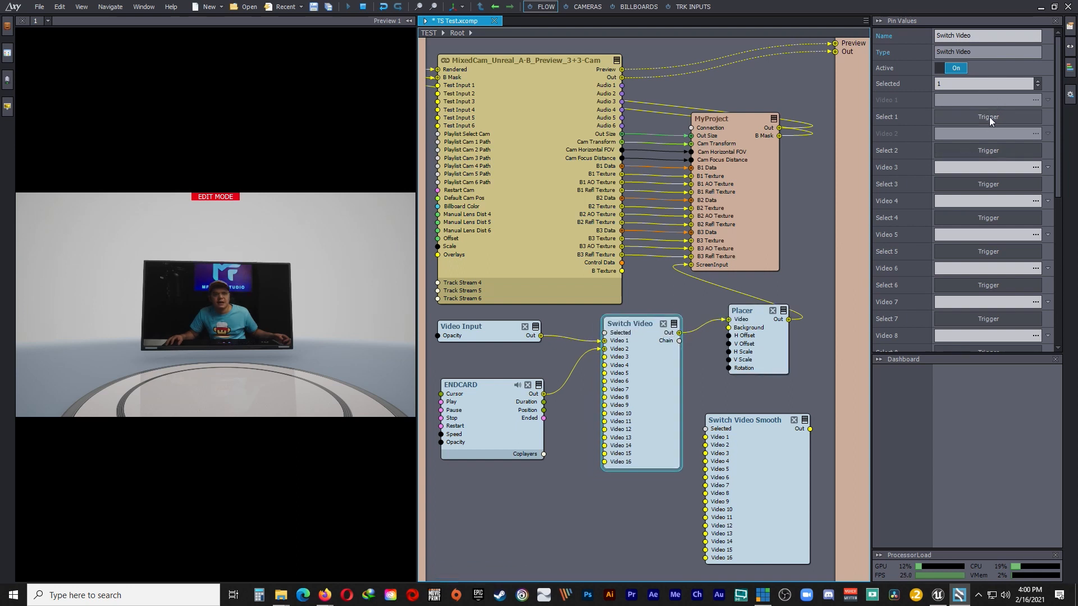
# Step: Test Switch Video by triggering Select 2, Select 1 and Select 2 again
pyautogui.click(985, 150)
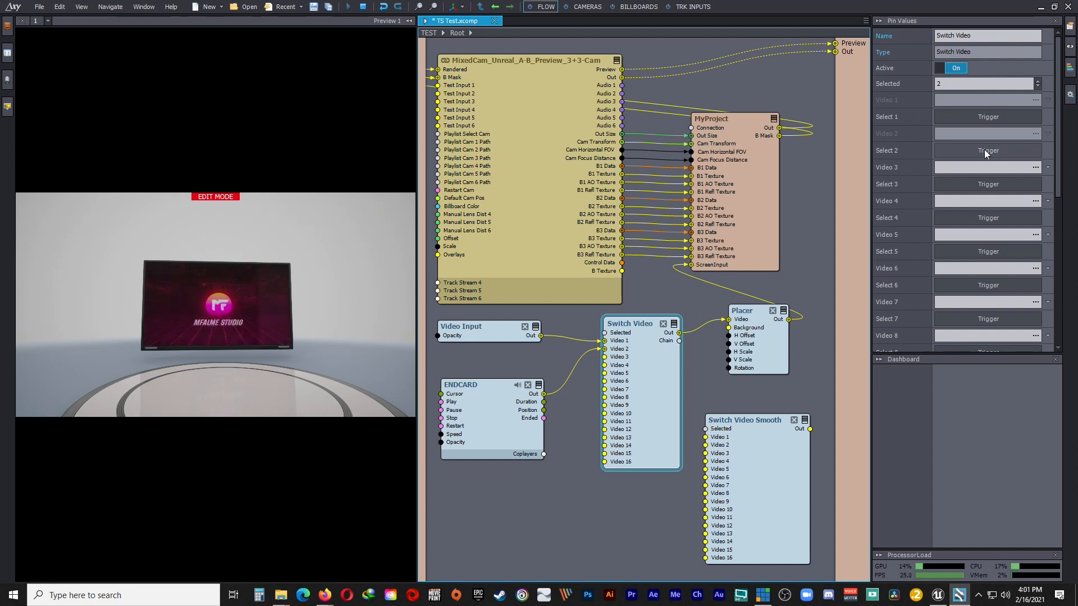
pyautogui.click(986, 116)
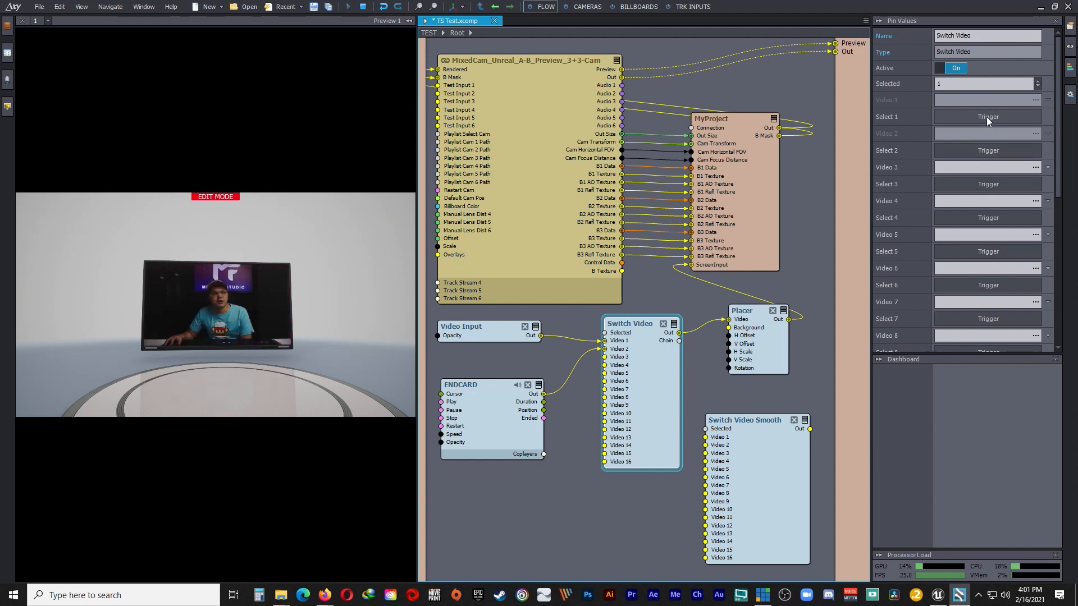
pyautogui.click(985, 148)
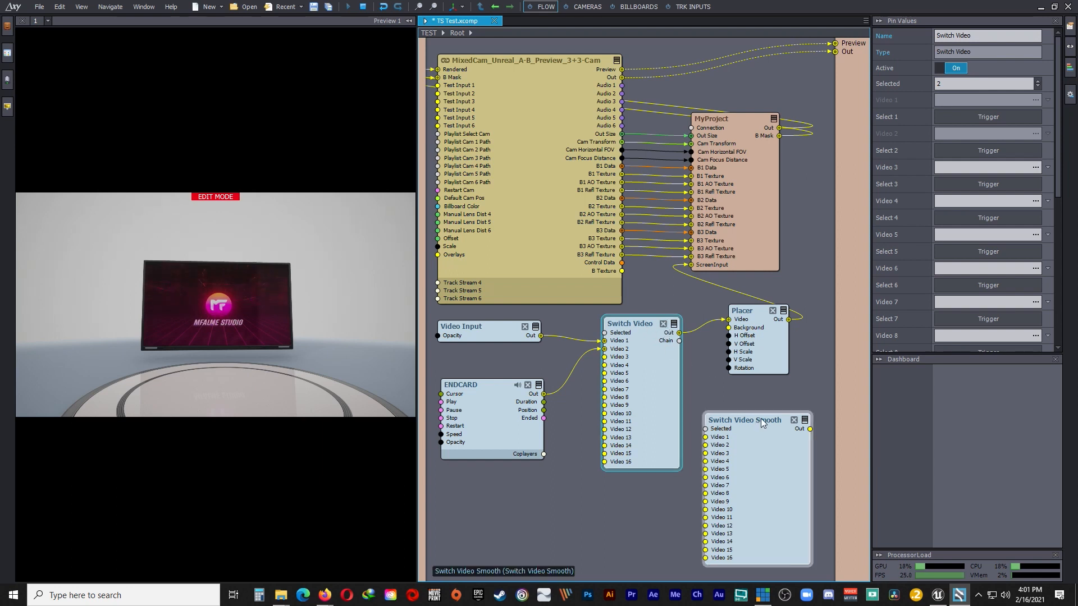
# Step: Replace Switch Video with Switch Video Smooth, wiring Video Input to Video 1, ENDCARD to Video 2 and its output to the Placer
pyautogui.moveTo(759, 420); pyautogui.dragTo(639, 322)
pyautogui.moveTo(541, 336); pyautogui.dragTo(585, 340)
pyautogui.moveTo(543, 394); pyautogui.dragTo(584, 348)
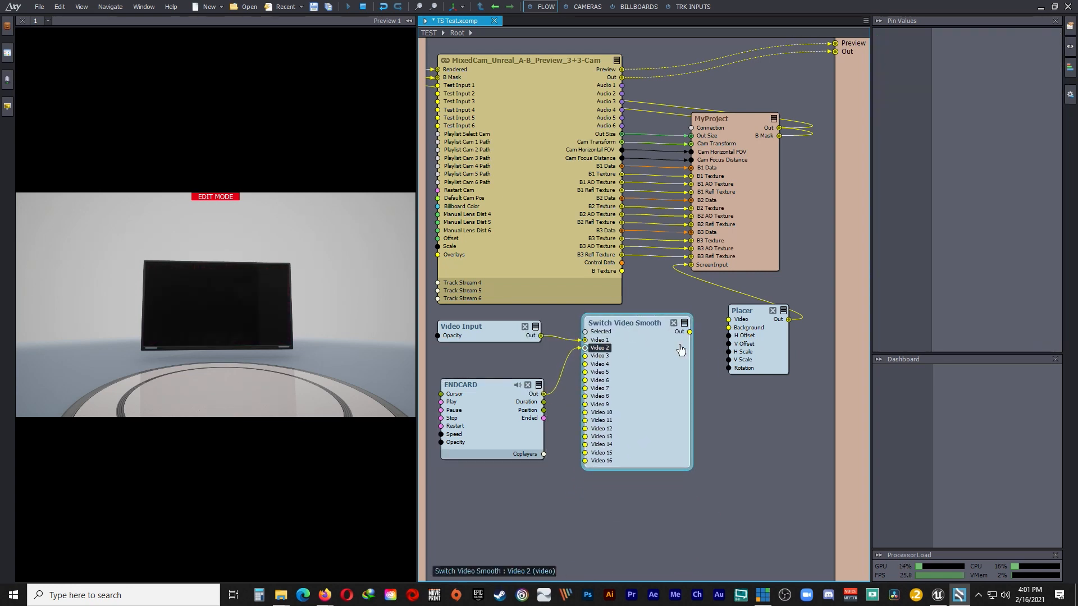
pyautogui.moveTo(689, 331); pyautogui.dragTo(729, 319)
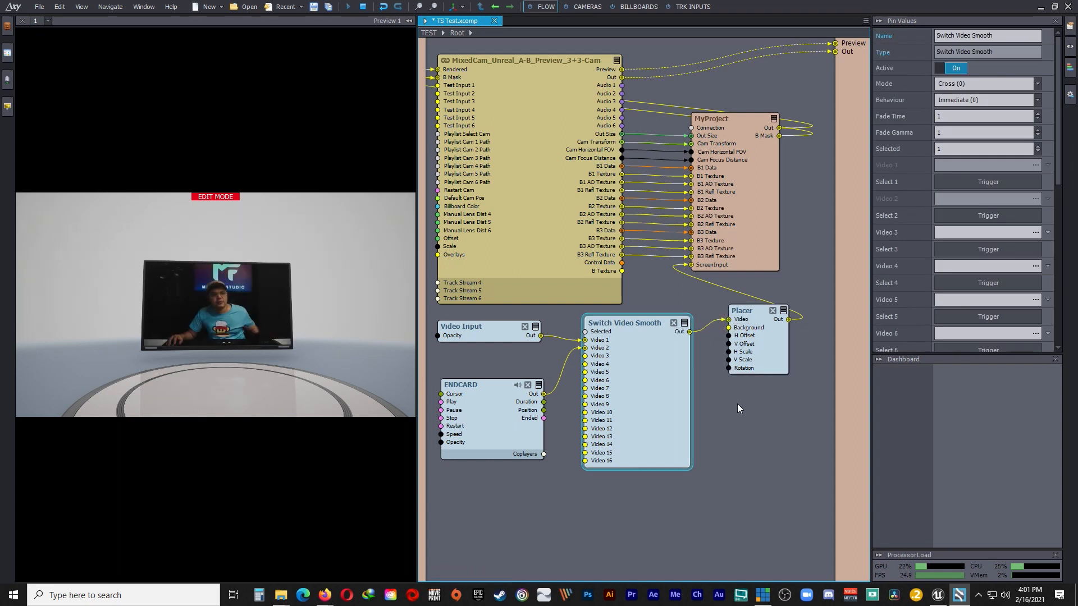
# Step: Test Switch Video Smooth by triggering Select 2, then set its Fade Time to 3 and trigger Select 1
pyautogui.click(991, 216)
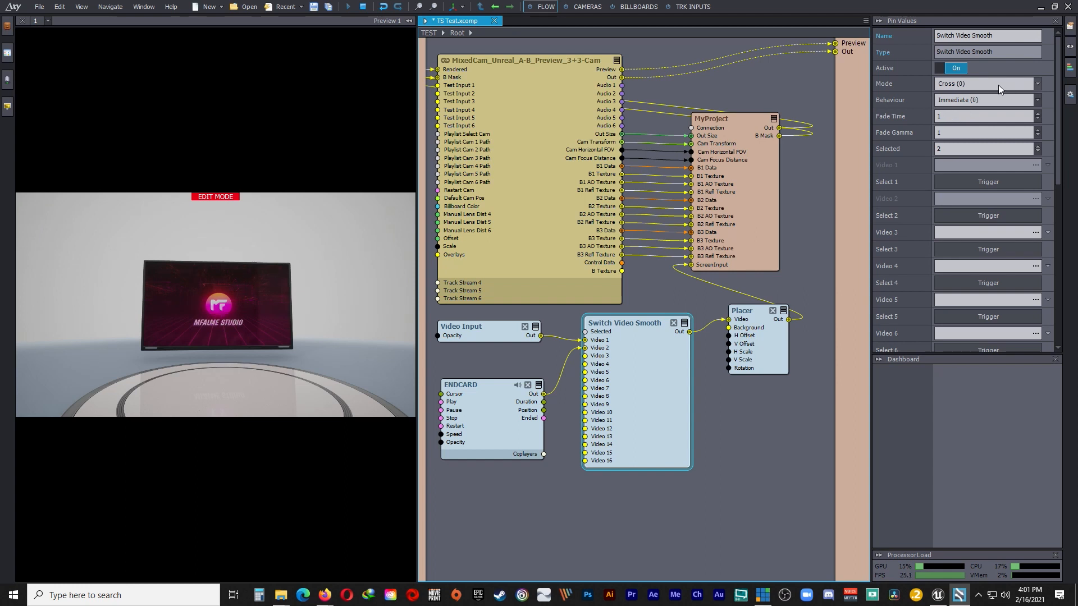
pyautogui.click(893, 116)
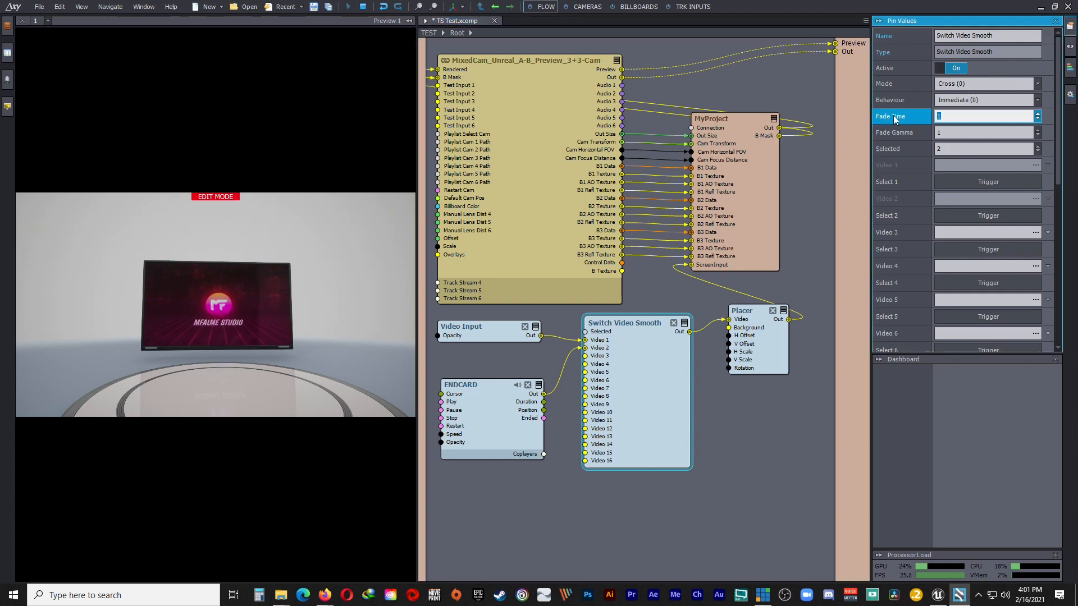
pyautogui.write('3')
pyautogui.click(921, 167)
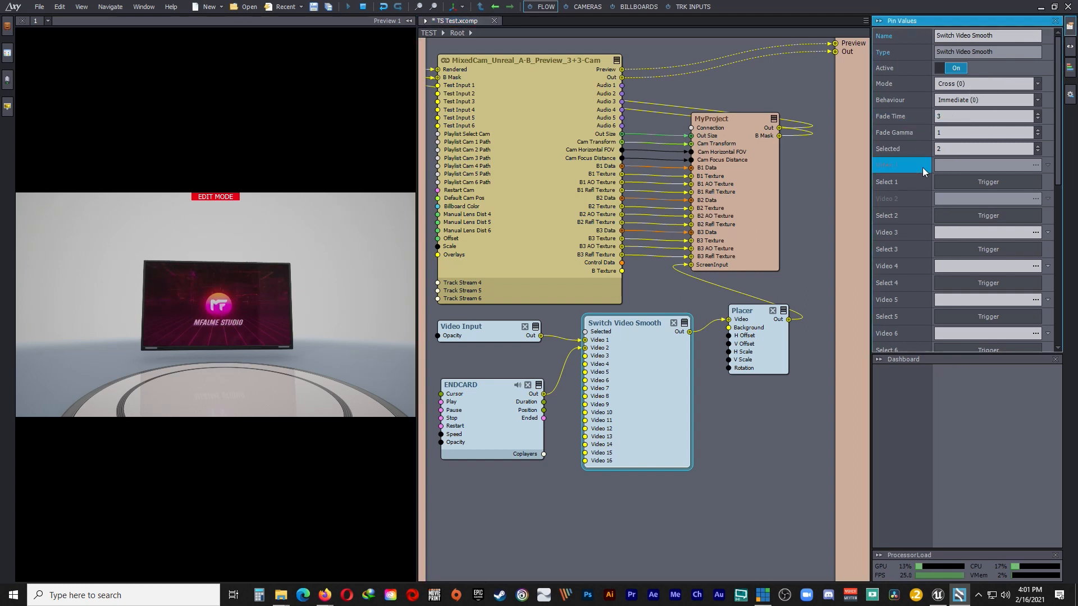
pyautogui.click(972, 184)
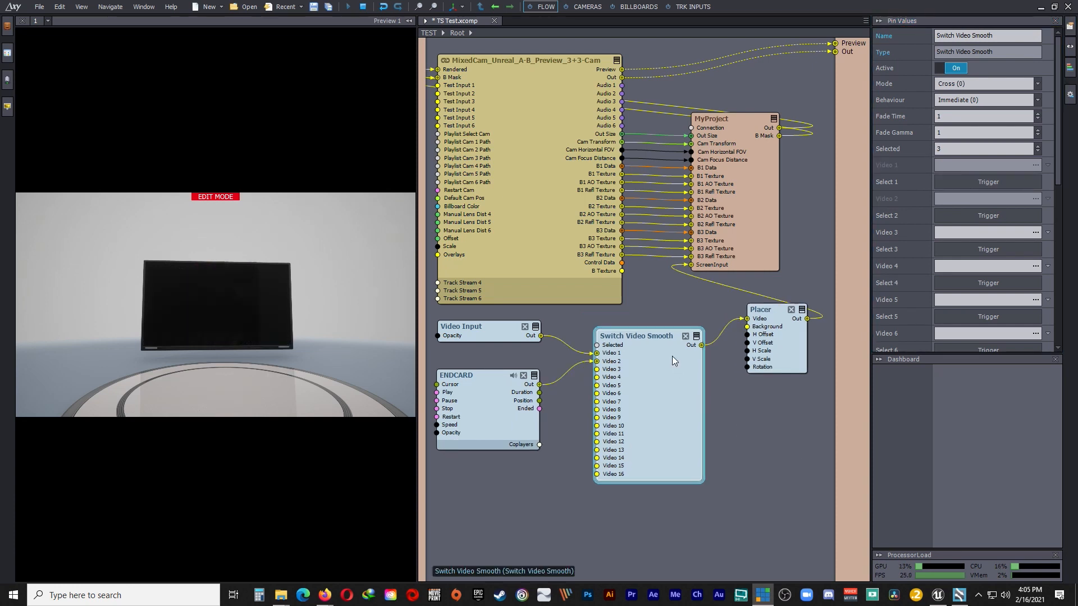
# Step: Move the Placer between the source modules and Switch Video Smooth, and duplicate it directly below
pyautogui.moveTo(652, 340); pyautogui.dragTo(669, 325)
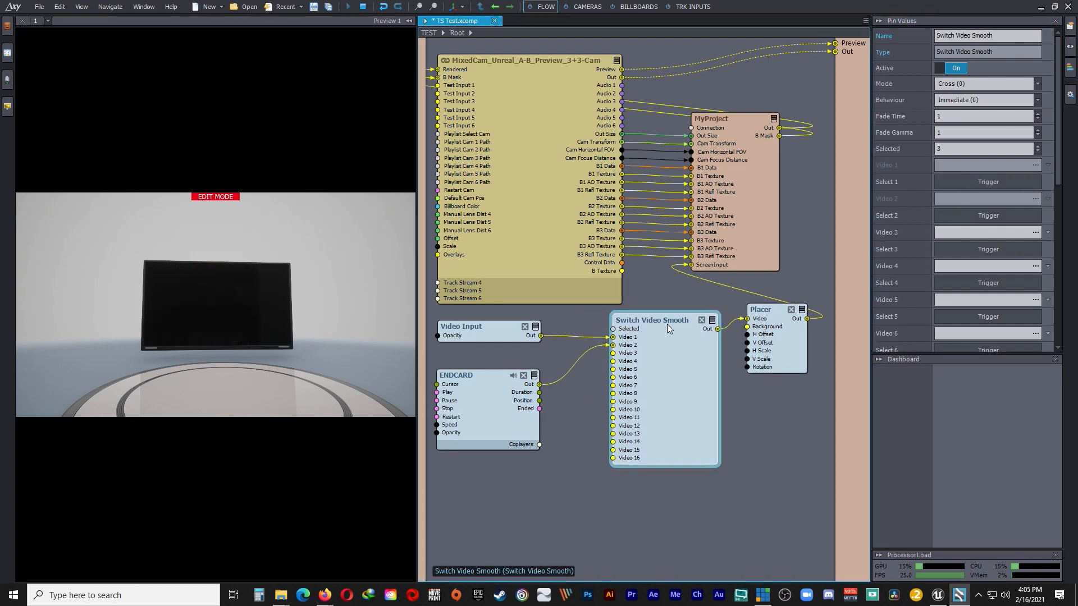
pyautogui.moveTo(489, 376); pyautogui.dragTo(490, 366)
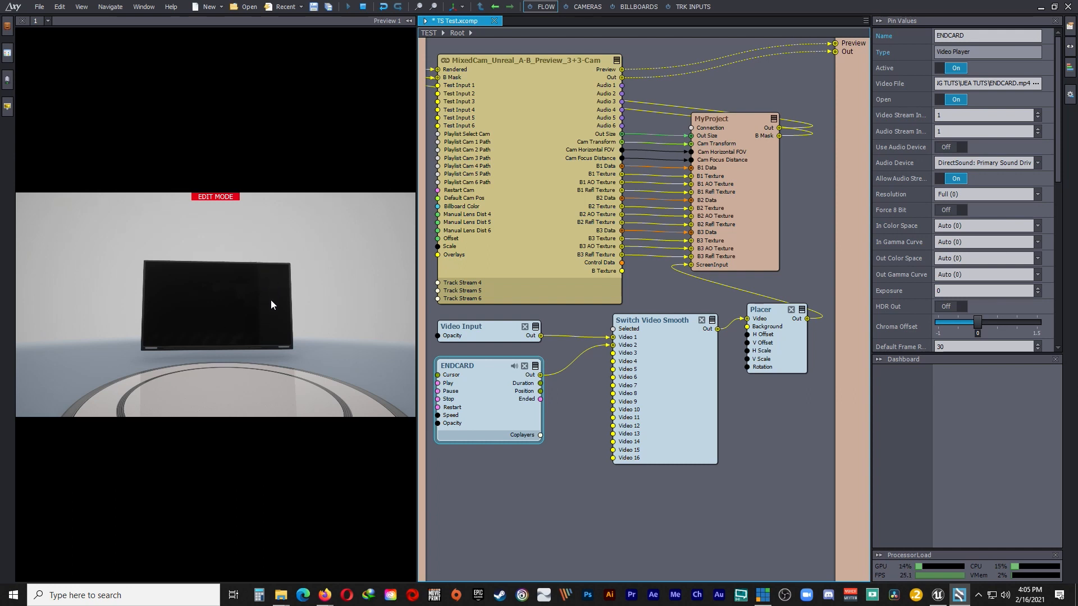
pyautogui.moveTo(692, 345); pyautogui.dragTo(727, 383)
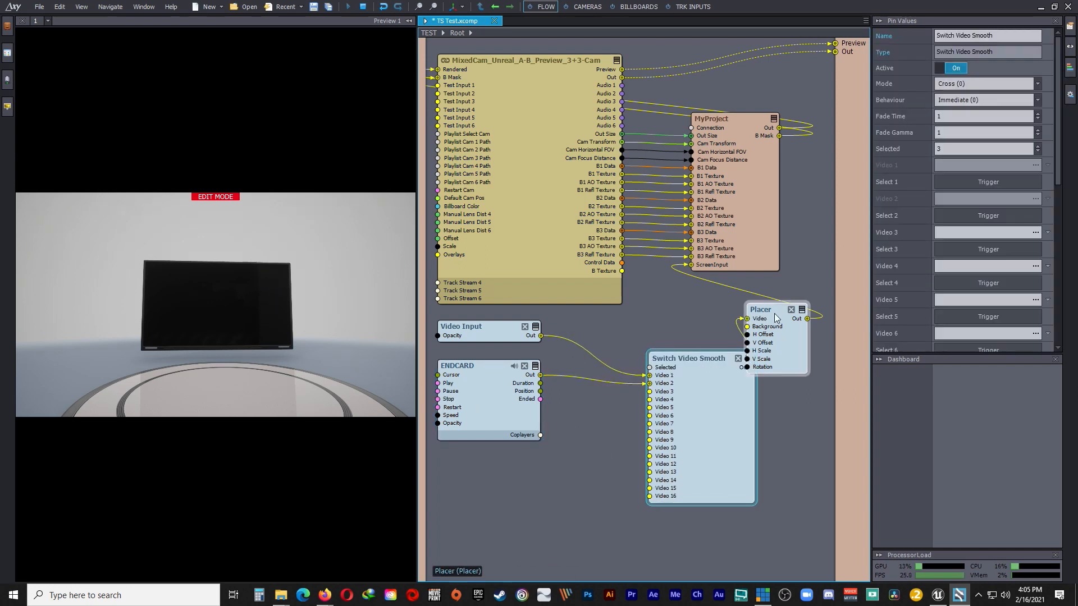
pyautogui.moveTo(773, 312); pyautogui.dragTo(600, 327)
pyautogui.moveTo(727, 364); pyautogui.dragTo(738, 322)
pyautogui.click(599, 329)
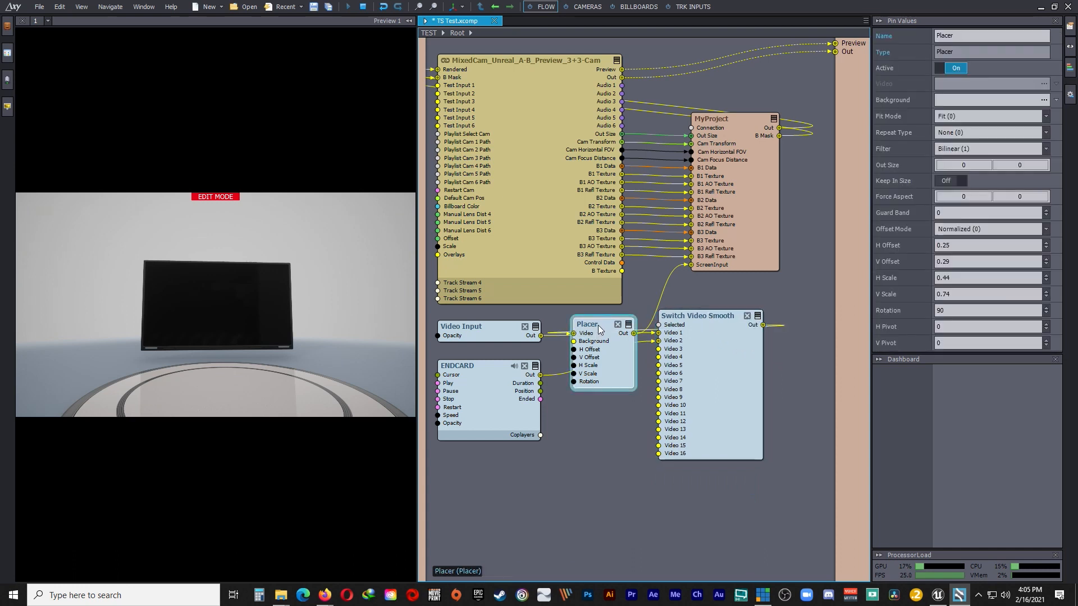
pyautogui.keyDown('ctrl'); pyautogui.moveTo(606, 337); pyautogui.dragTo(608, 400); pyautogui.keyUp('ctrl')
# Step: Wire Video Input through Placer to Video 1, ENDCARD through Placer 2 to Video 2, and Switch Video Smooth's output to MyProject's ScreenInput
pyautogui.moveTo(573, 334); pyautogui.dragTo(762, 325)
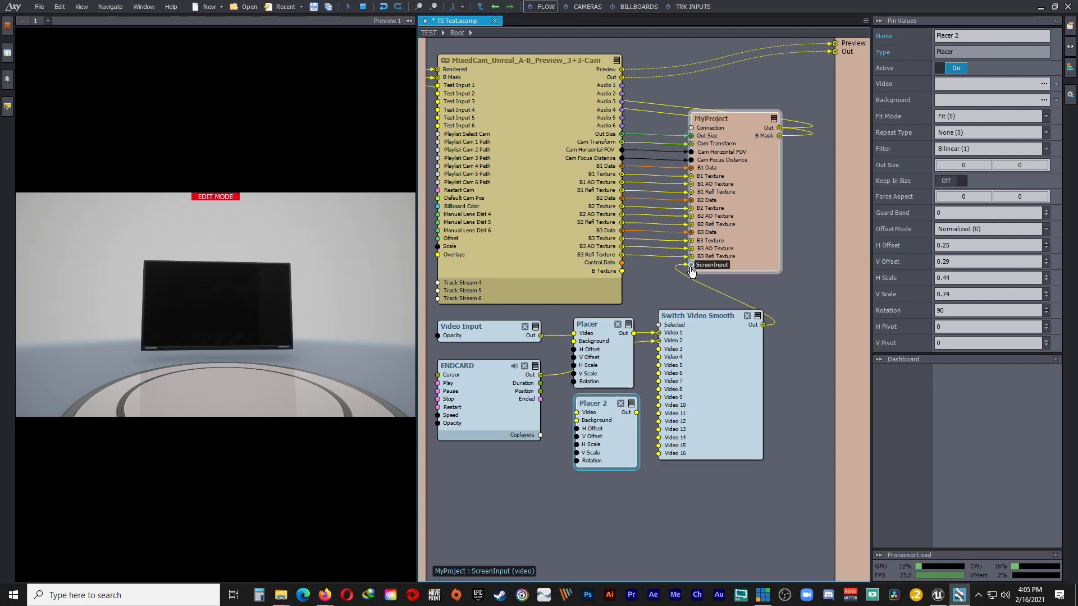
pyautogui.moveTo(540, 336); pyautogui.dragTo(582, 335)
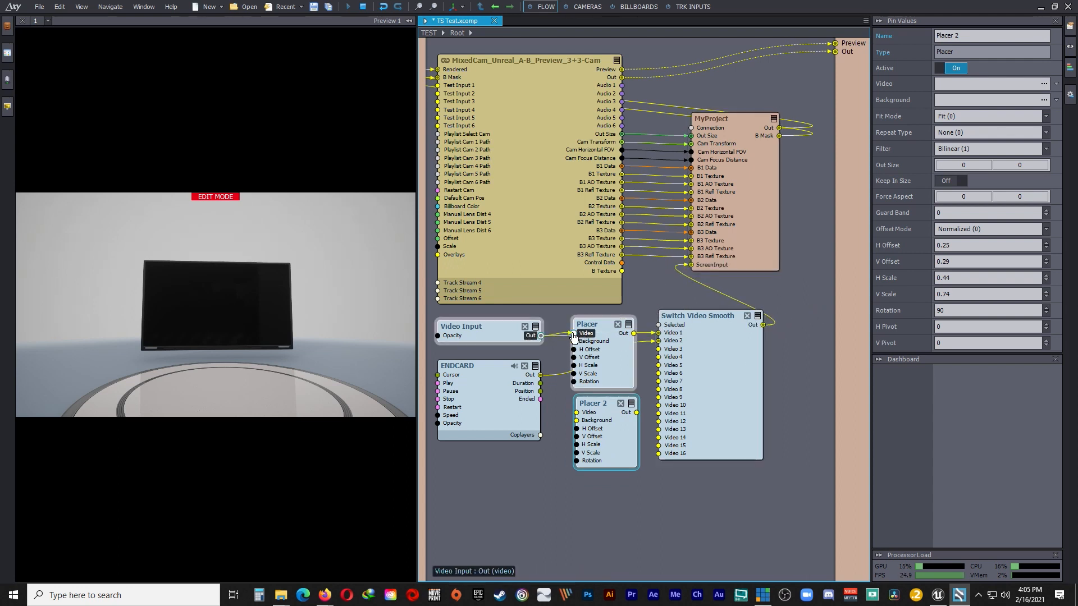
pyautogui.moveTo(540, 375); pyautogui.dragTo(577, 413)
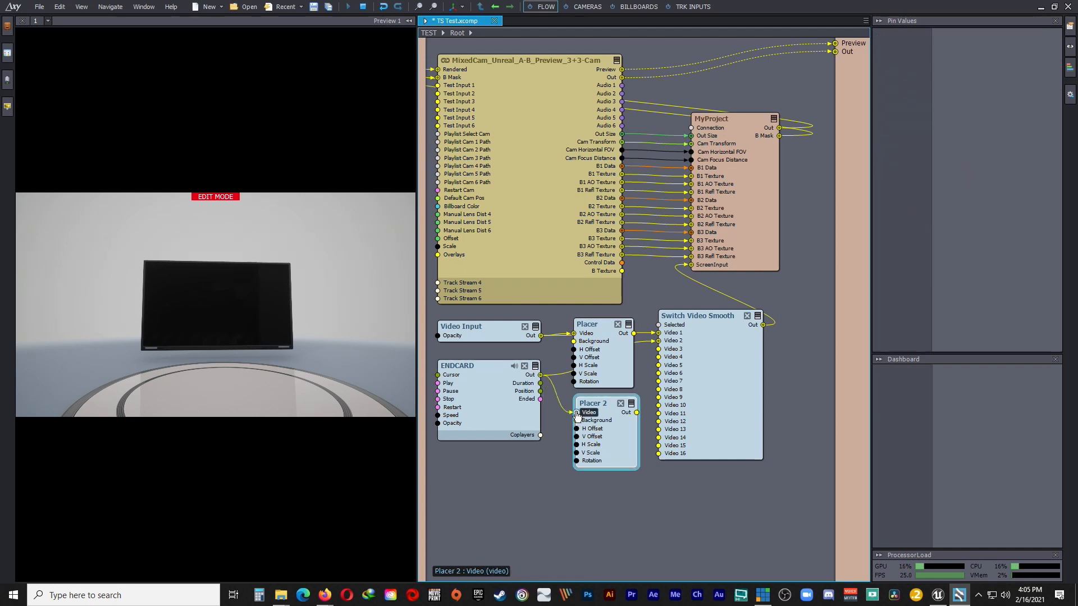
pyautogui.moveTo(692, 315); pyautogui.dragTo(733, 324)
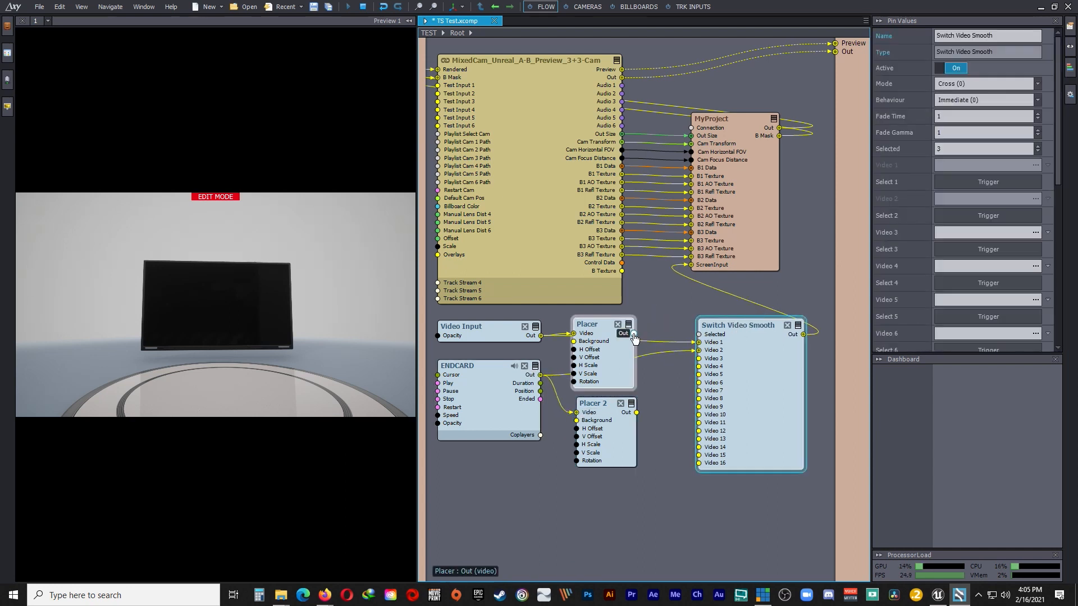
pyautogui.moveTo(636, 413); pyautogui.dragTo(699, 350)
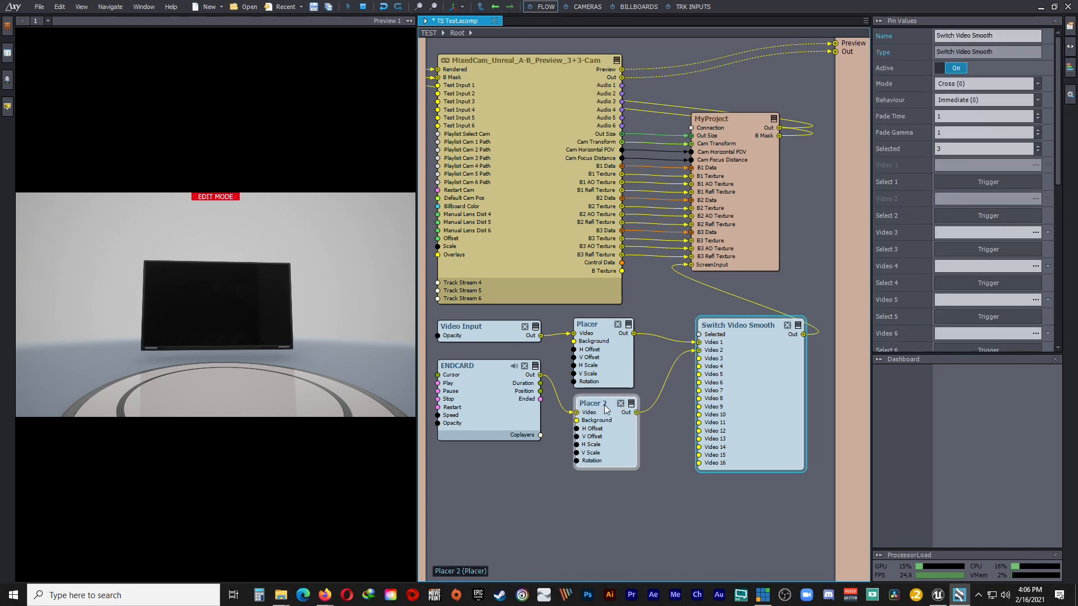
pyautogui.moveTo(604, 405); pyautogui.dragTo(600, 410)
pyautogui.moveTo(605, 324); pyautogui.dragTo(601, 323)
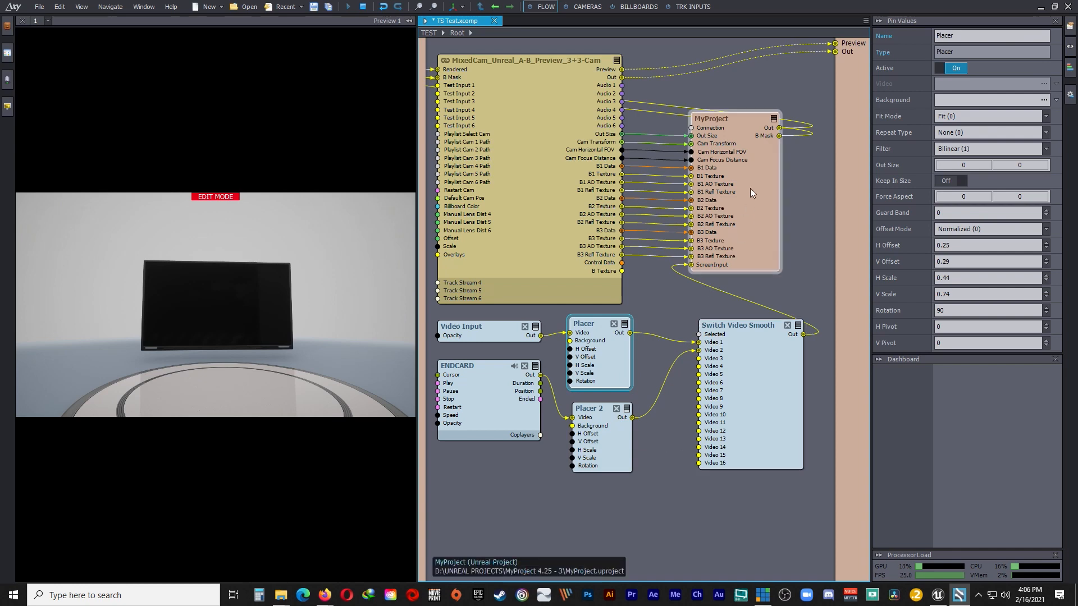
pyautogui.moveTo(630, 334)
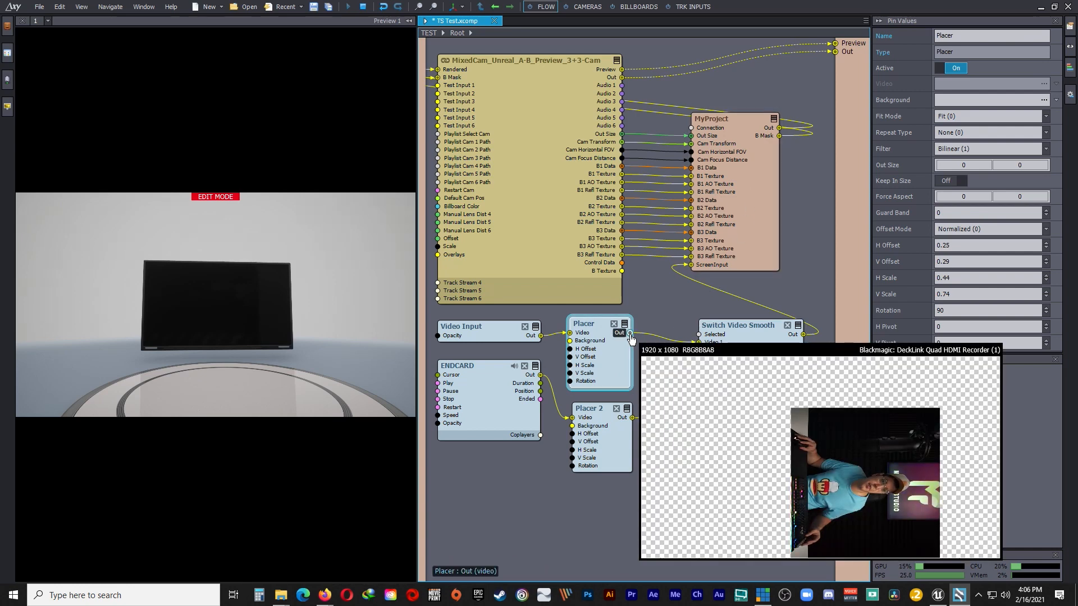
# Step: Insert a new Placer module between Placer 2 and Switch Video Smooth, making room by shifting the switch
pyautogui.rightClick(655, 442)
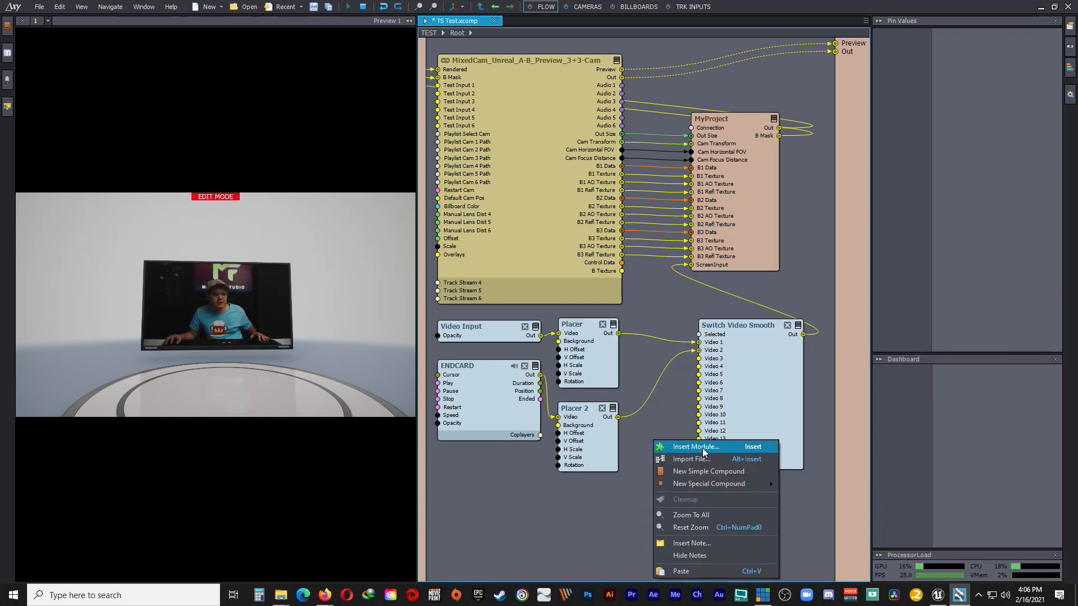
pyautogui.click(702, 448)
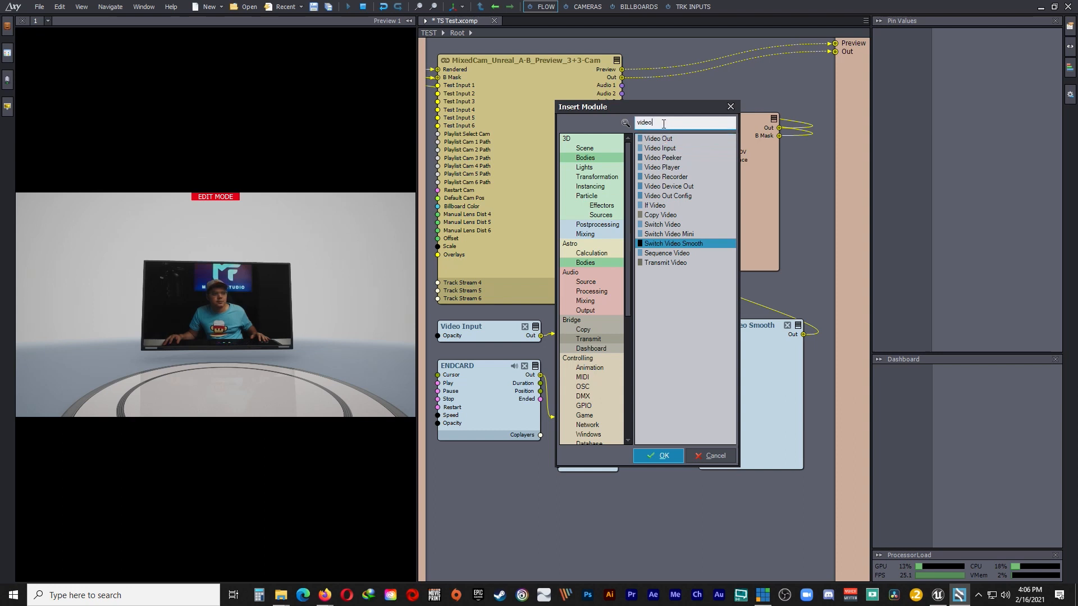
pyautogui.write('placer')
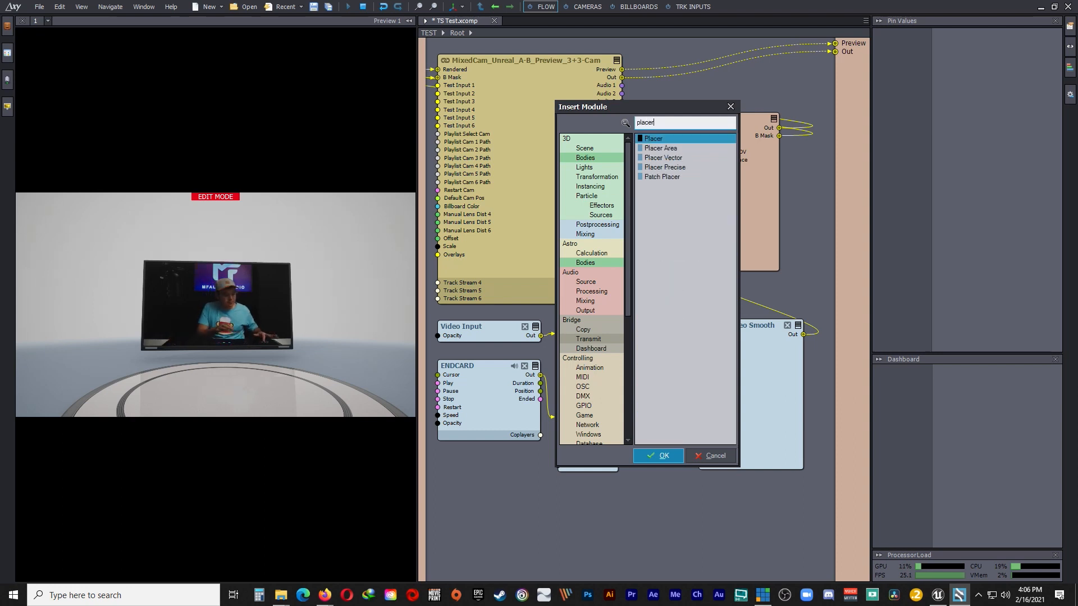
pyautogui.click(680, 454)
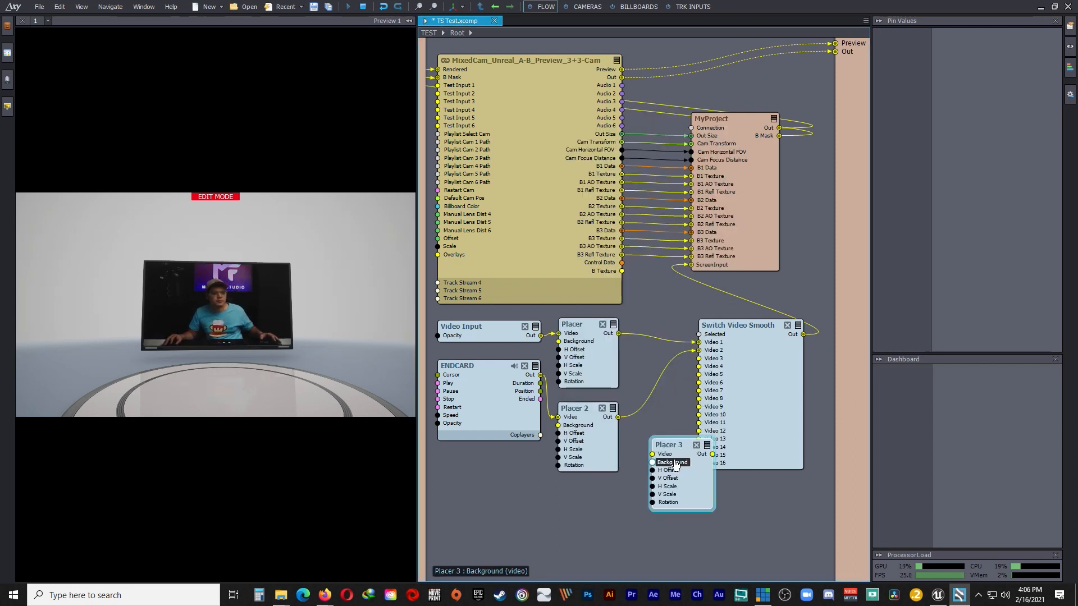
pyautogui.moveTo(679, 448); pyautogui.dragTo(658, 432)
pyautogui.click(762, 331)
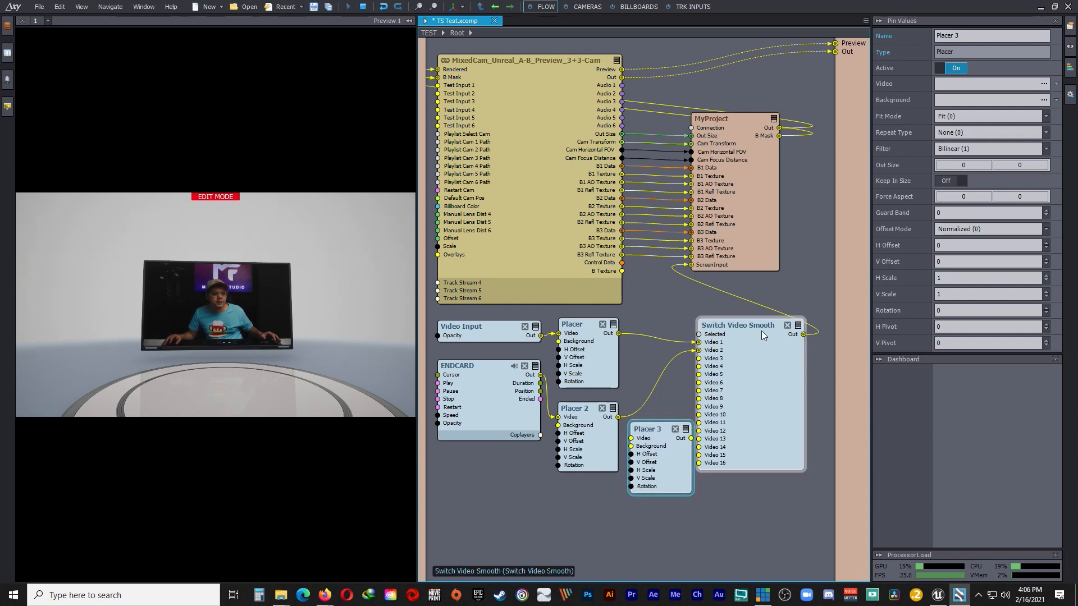
pyautogui.moveTo(730, 366); pyautogui.dragTo(744, 338)
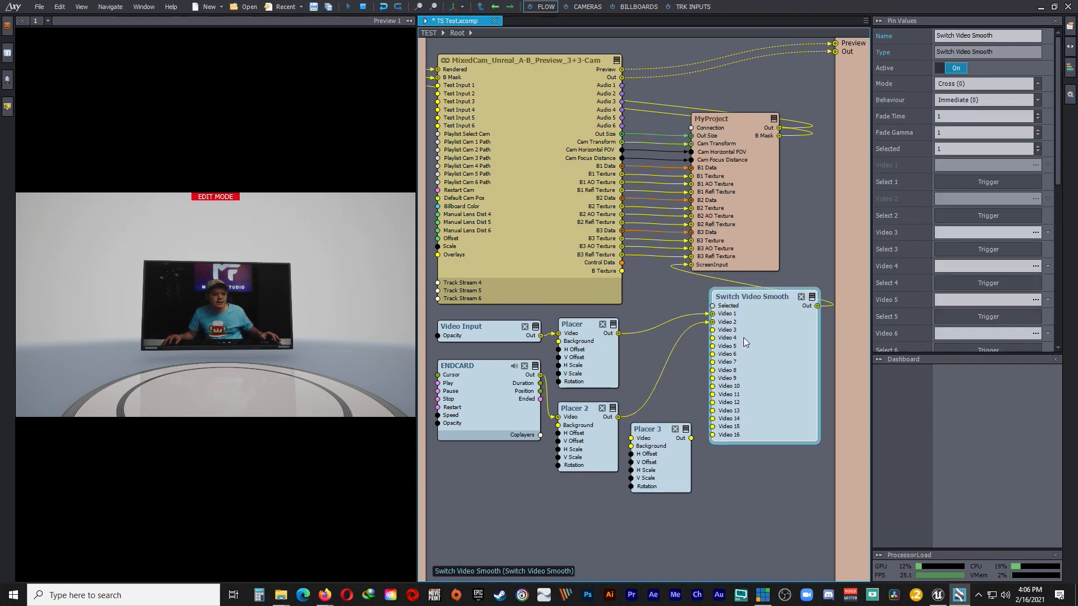
# Step: Wire Placer to Placer 3's Video and Placer 2 to its Background, with Placer 3 feeding Video 3 and Placer 2 feeding Video 2
pyautogui.moveTo(665, 430); pyautogui.dragTo(637, 443)
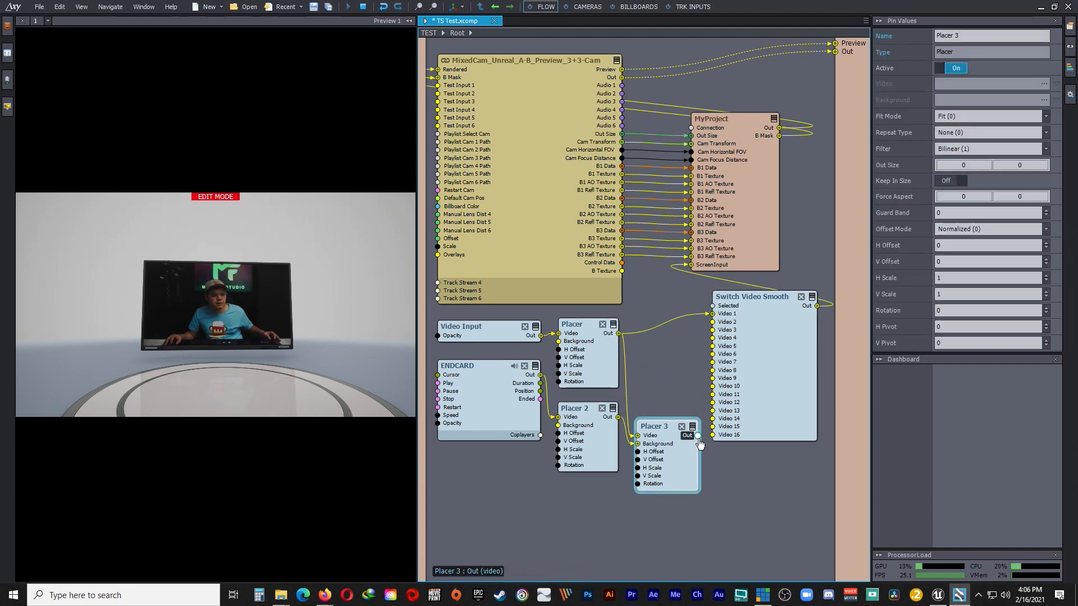
pyautogui.moveTo(698, 439)
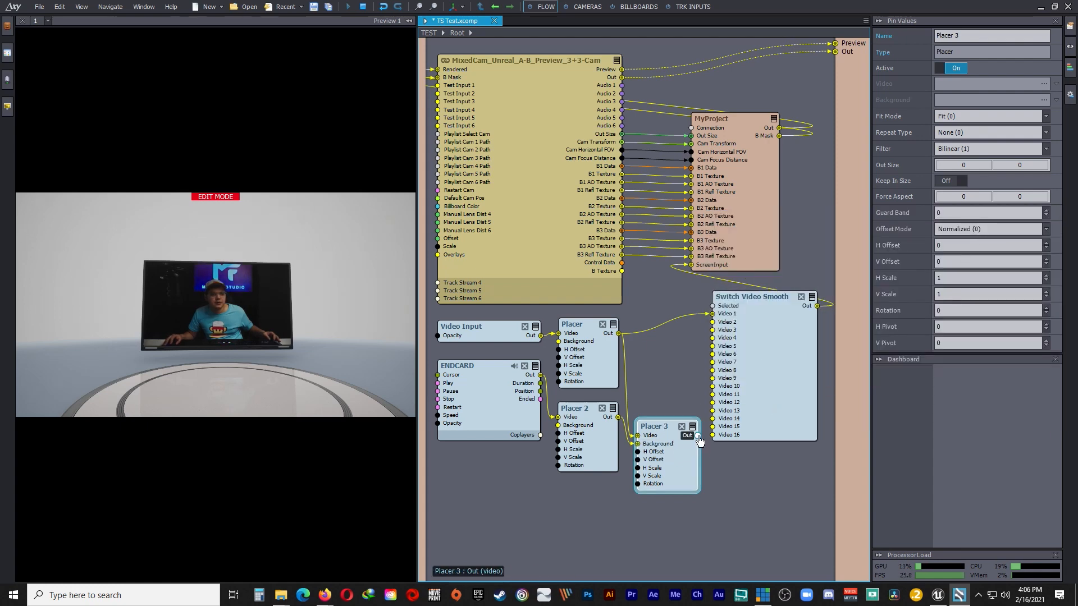
pyautogui.moveTo(698, 435); pyautogui.dragTo(714, 334)
pyautogui.moveTo(618, 417); pyautogui.dragTo(713, 323)
# Step: Trigger Select 3 on Switch Video Smooth, then set Placer 3's H Scale to 0.53 and V Scale to 0.43
pyautogui.click(804, 312)
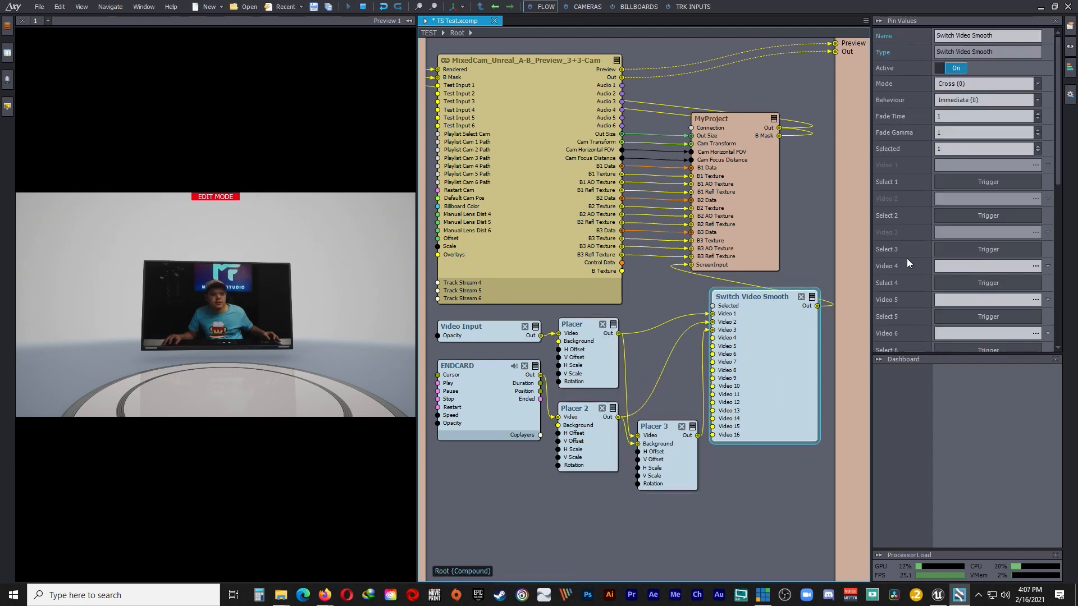
pyautogui.click(968, 251)
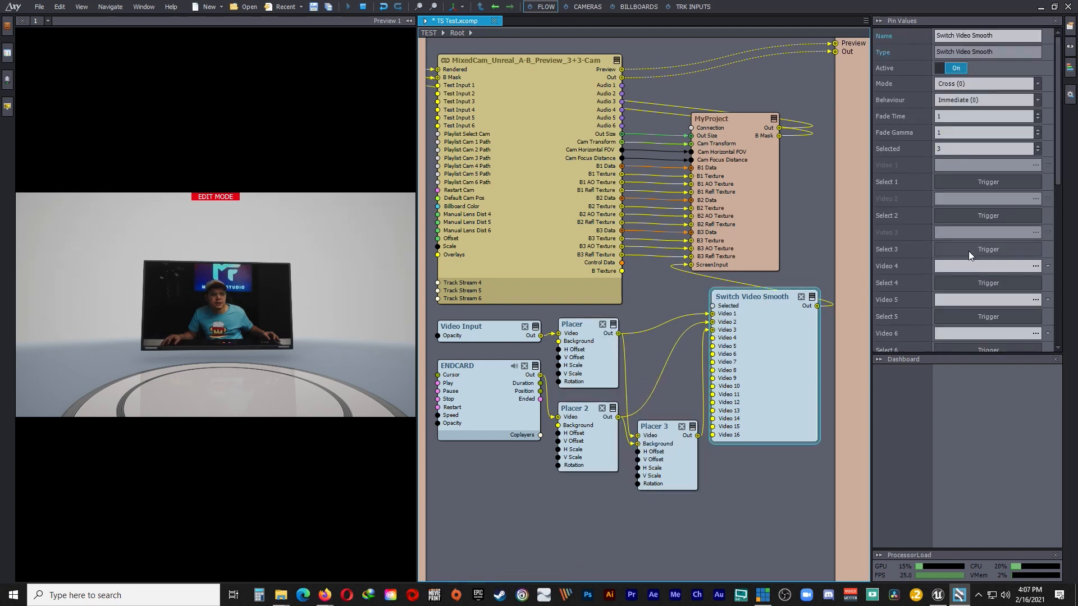
pyautogui.click(665, 430)
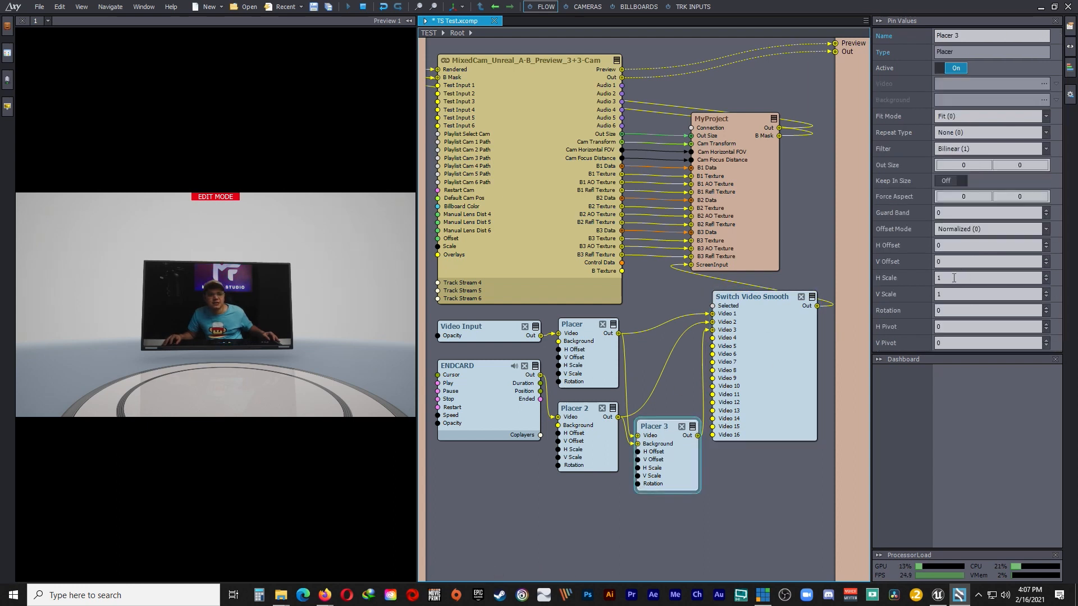
pyautogui.click(953, 278)
pyautogui.press('BackSpace')
pyautogui.write('0.73')
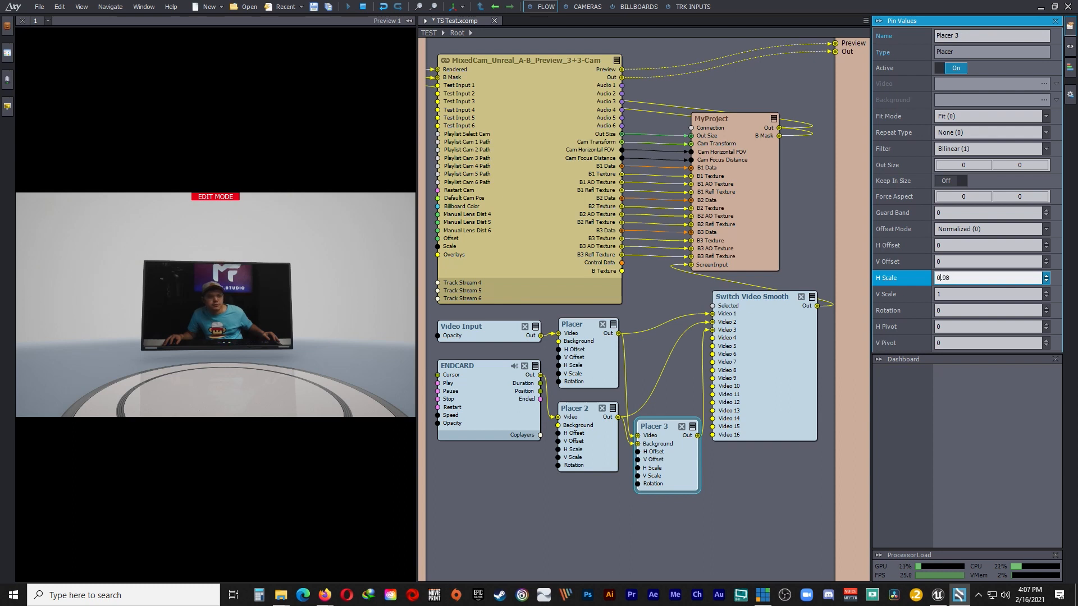
pyautogui.click(952, 294)
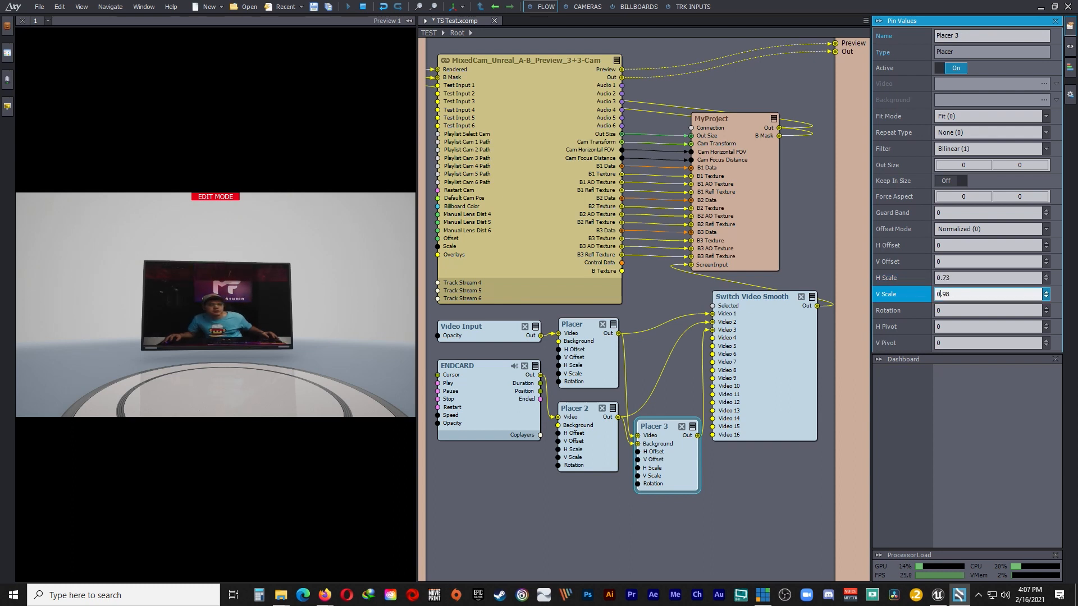
pyautogui.press('BackSpace')
pyautogui.write('0.62')
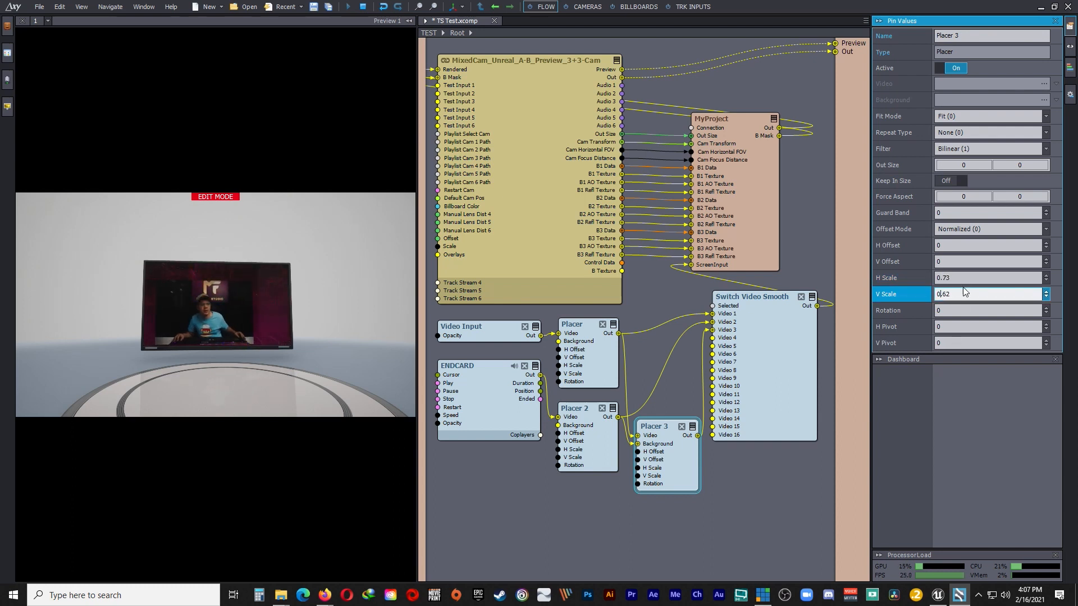
pyautogui.moveTo(963, 278); pyautogui.dragTo(965, 306)
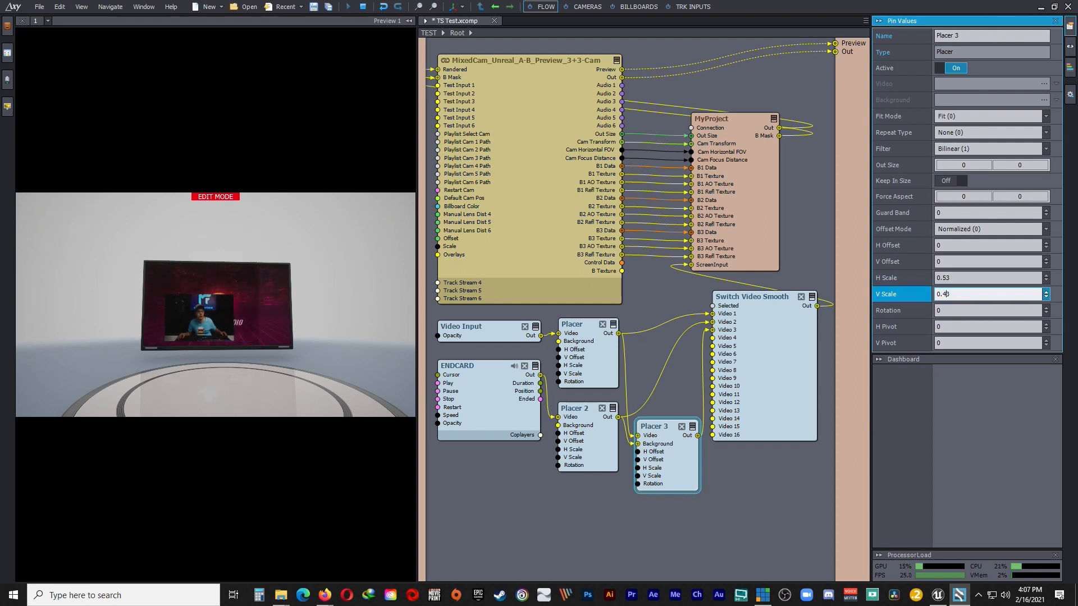
# Step: Set Placer 3's H Offset to 0.1 and V Offset to 0.17
pyautogui.click(948, 246)
pyautogui.press('BackSpace')
pyautogui.press('BackSpace')
pyautogui.write('1')
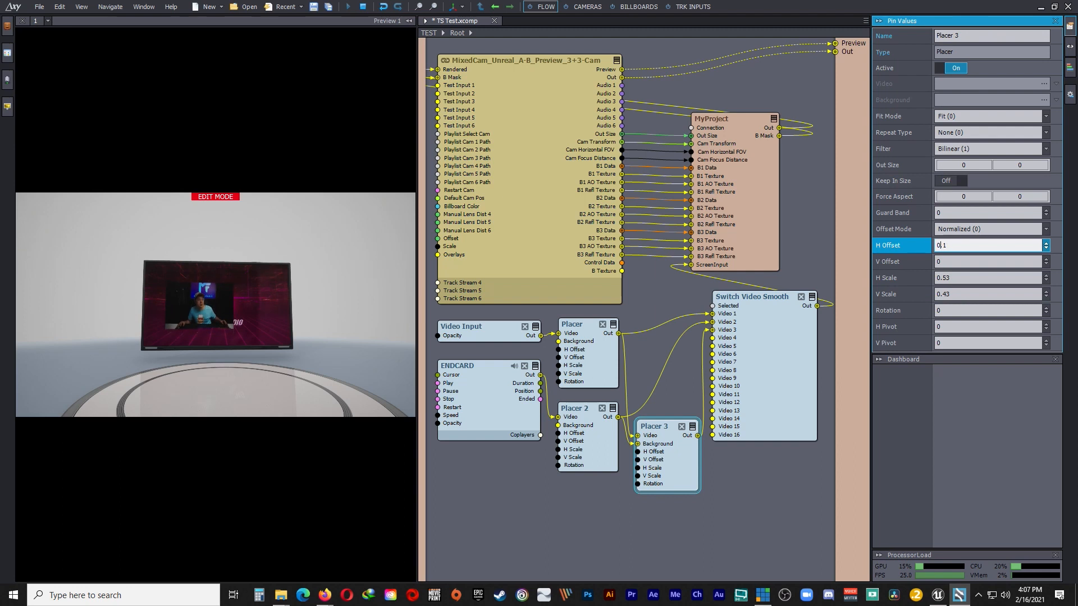
pyautogui.click(937, 261)
pyautogui.write('.15')
pyautogui.press('BackSpace')
pyautogui.write('7')
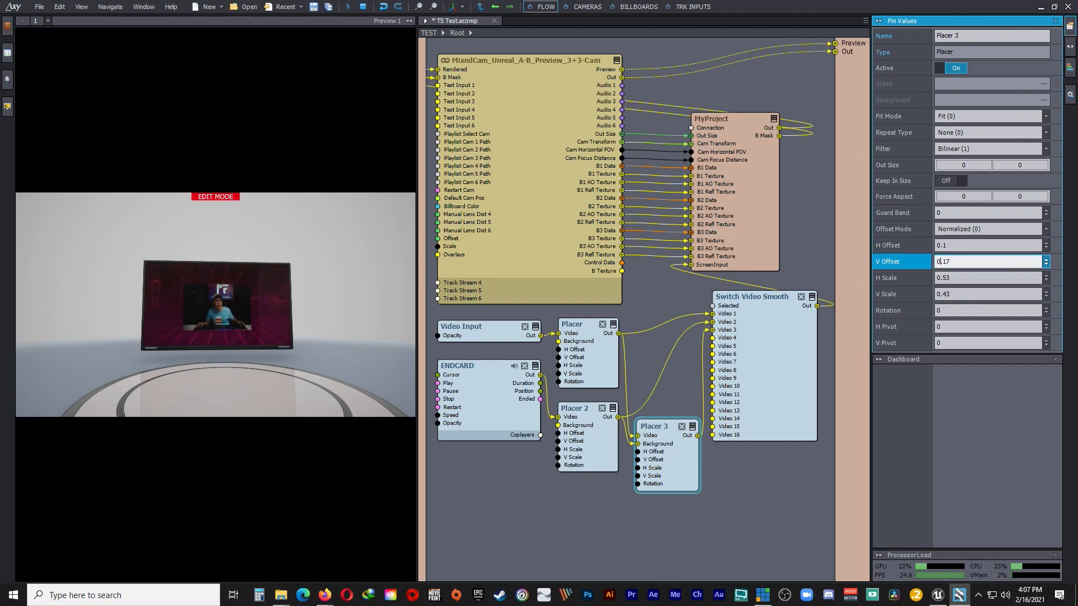
pyautogui.click(753, 494)
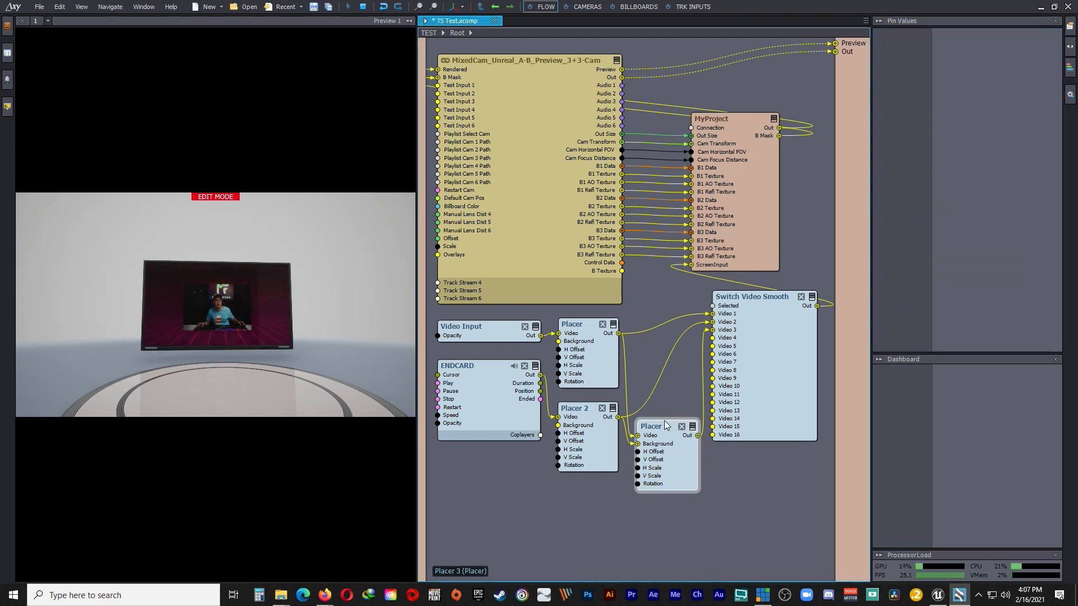
# Step: Tidy the placement of Placer 3 and Switch Video Smooth, and test the switch by triggering Select 1, Select 2 and Select 3
pyautogui.moveTo(665, 425); pyautogui.dragTo(665, 408)
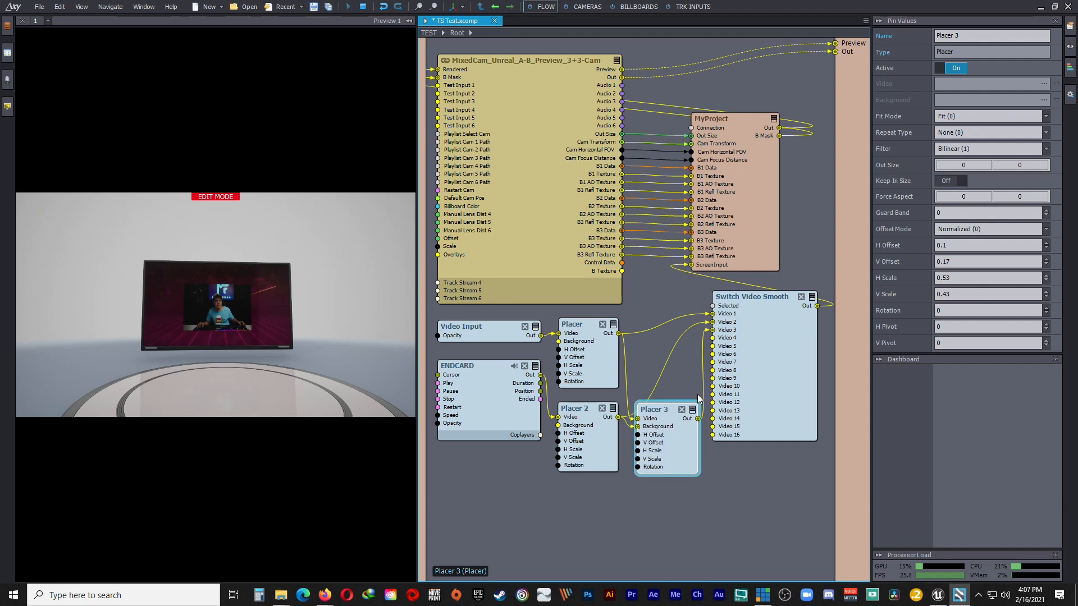
pyautogui.moveTo(760, 296); pyautogui.dragTo(768, 302)
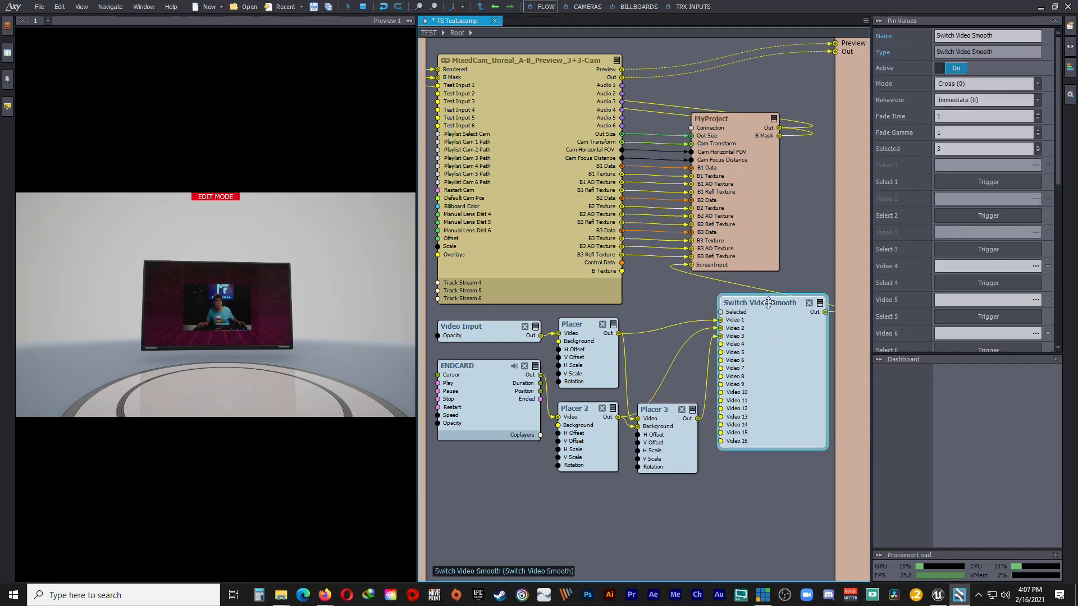
pyautogui.click(982, 184)
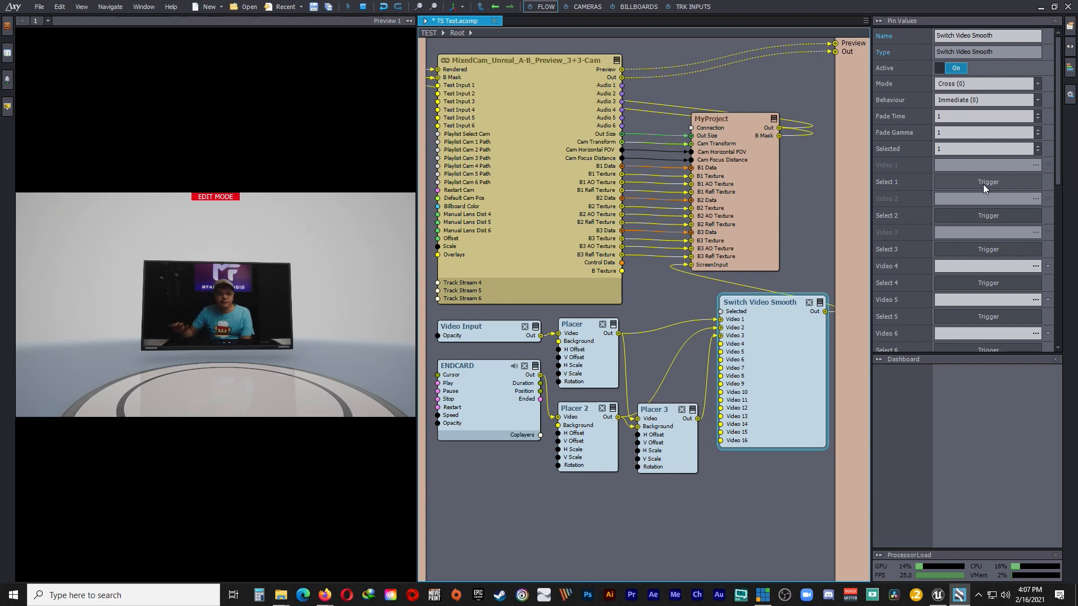
pyautogui.click(984, 216)
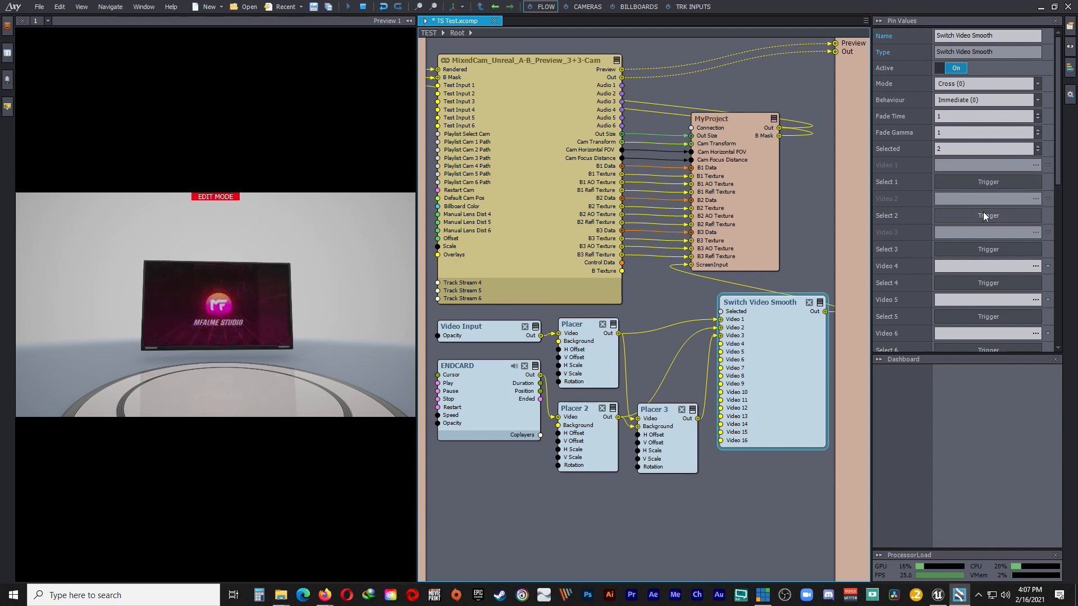
pyautogui.click(986, 248)
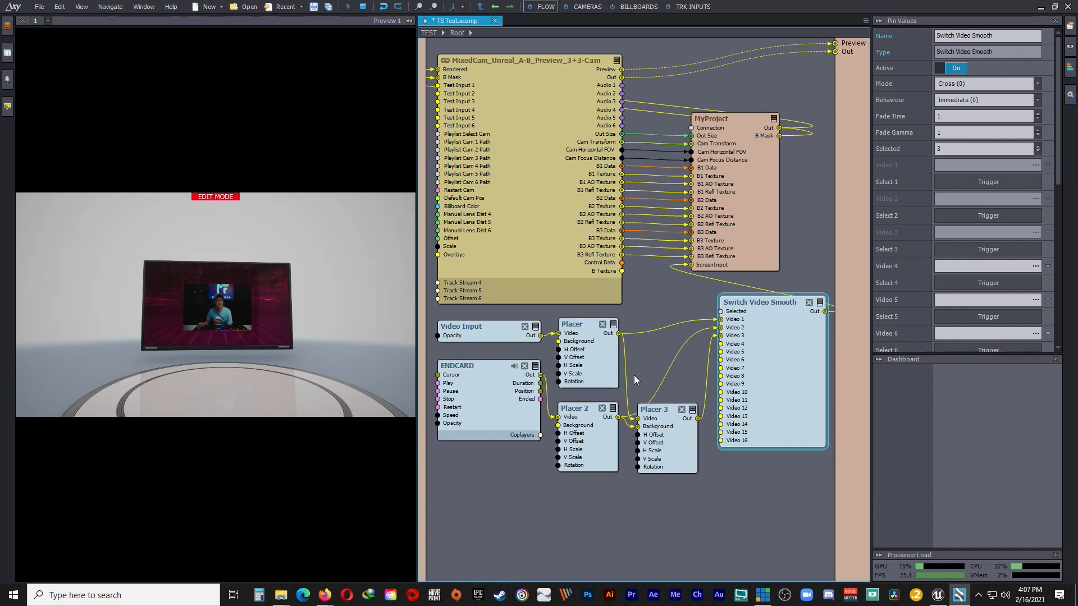
pyautogui.moveTo(718, 446); pyautogui.dragTo(710, 433)
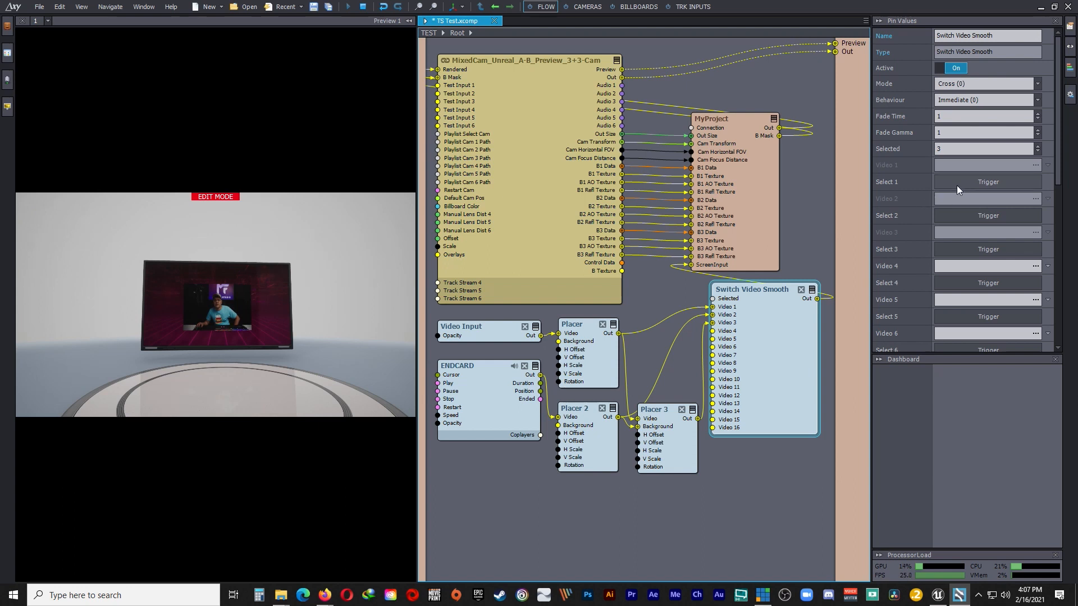
# Step: Assign keyboard keys 1, 2 and 3 to the Select 1, Select 2 and Select 3 triggers of Switch Video Smooth
pyautogui.click(896, 183)
pyautogui.rightClick(908, 181)
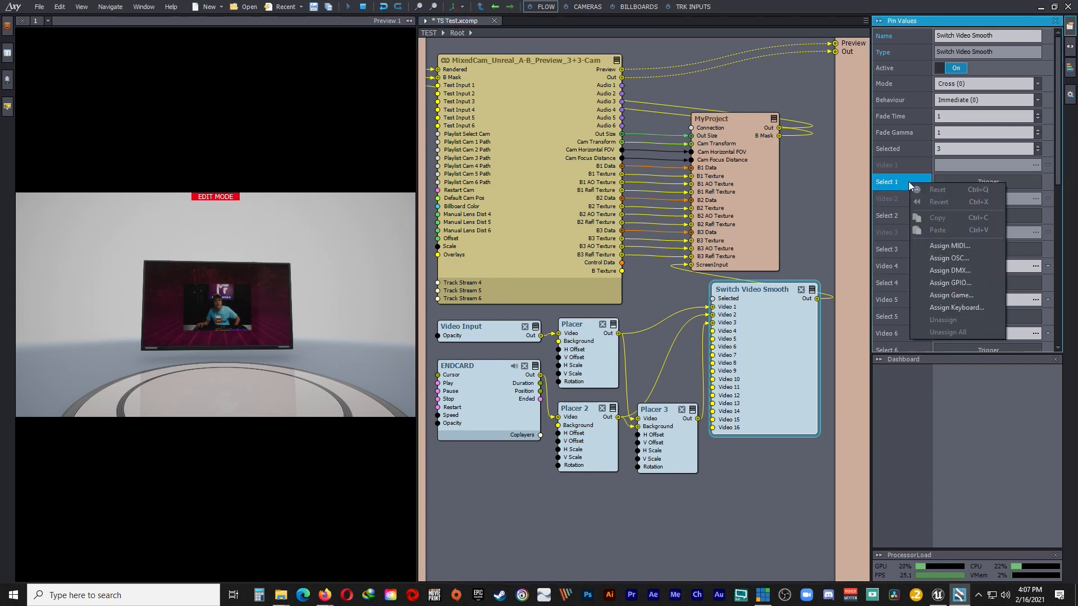
pyautogui.click(953, 306)
pyautogui.press('1')
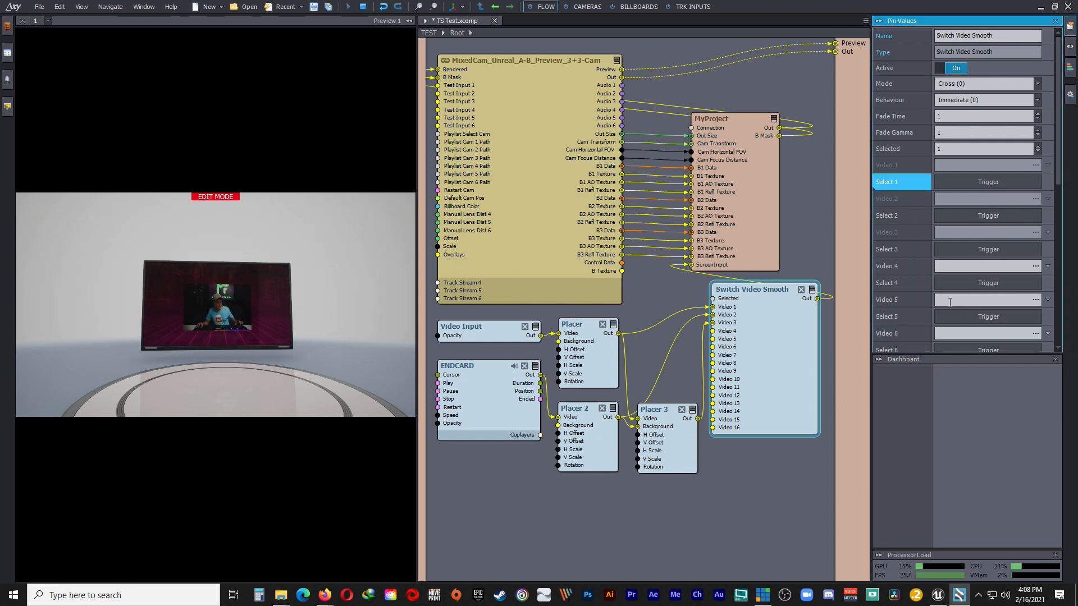
pyautogui.click(905, 215)
pyautogui.rightClick(905, 214)
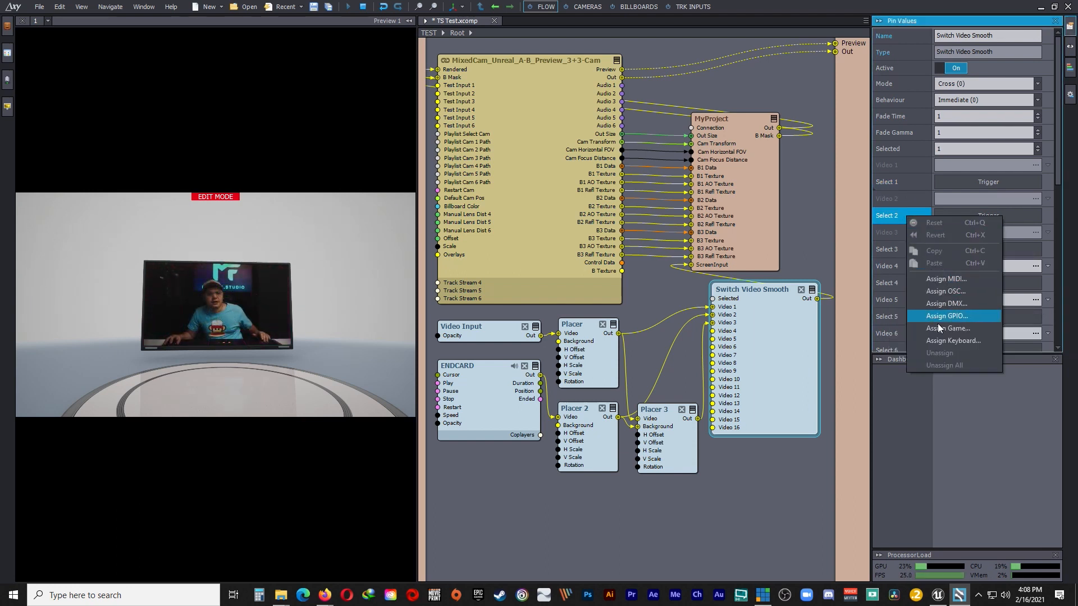
pyautogui.click(944, 342)
pyautogui.press('2')
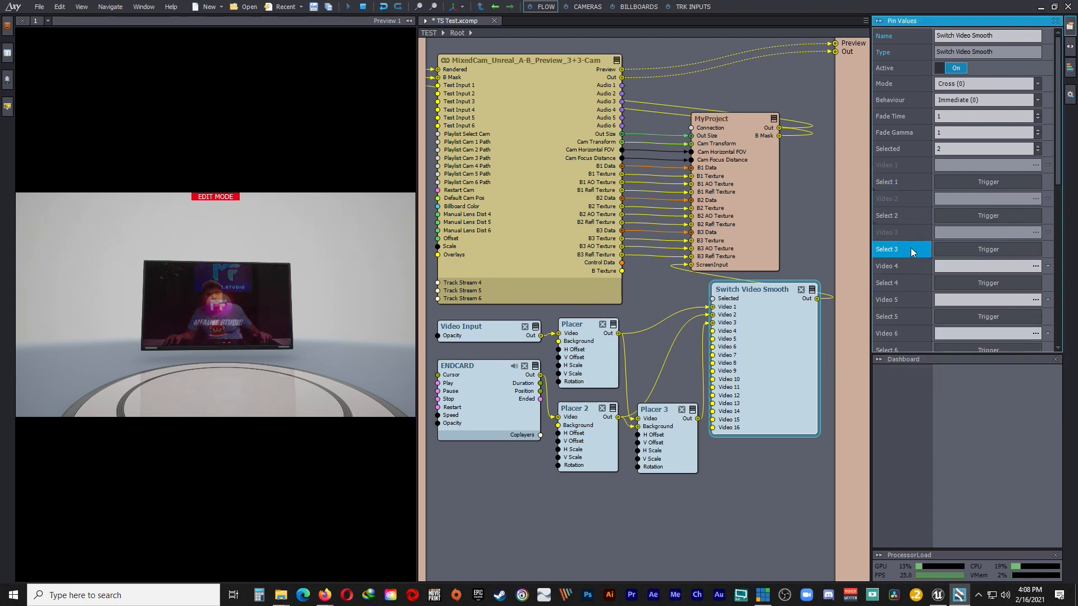
pyautogui.rightClick(912, 249)
pyautogui.click(954, 374)
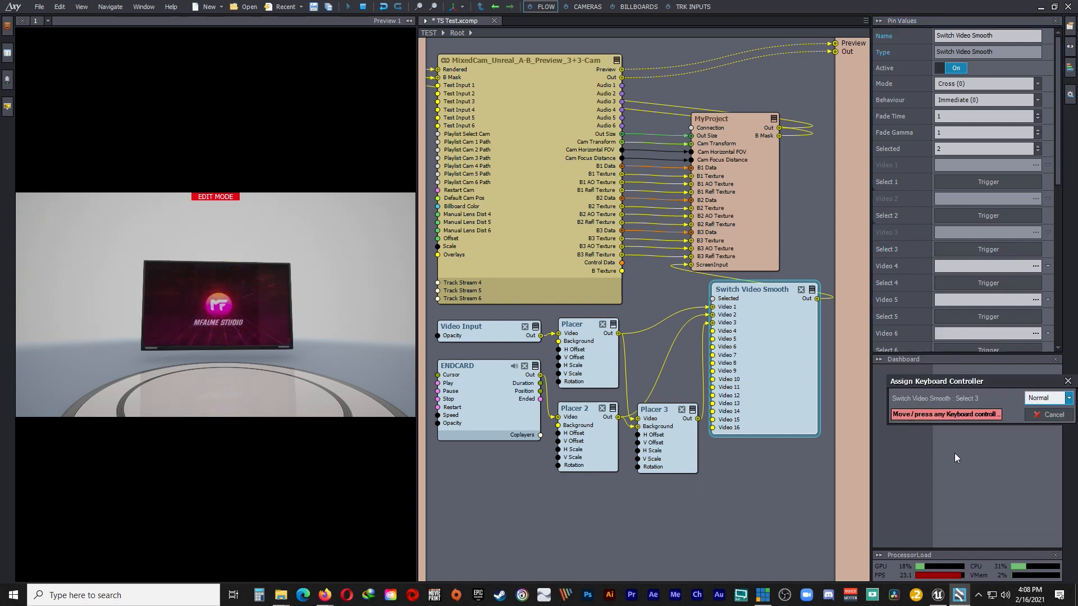
pyautogui.press('3')
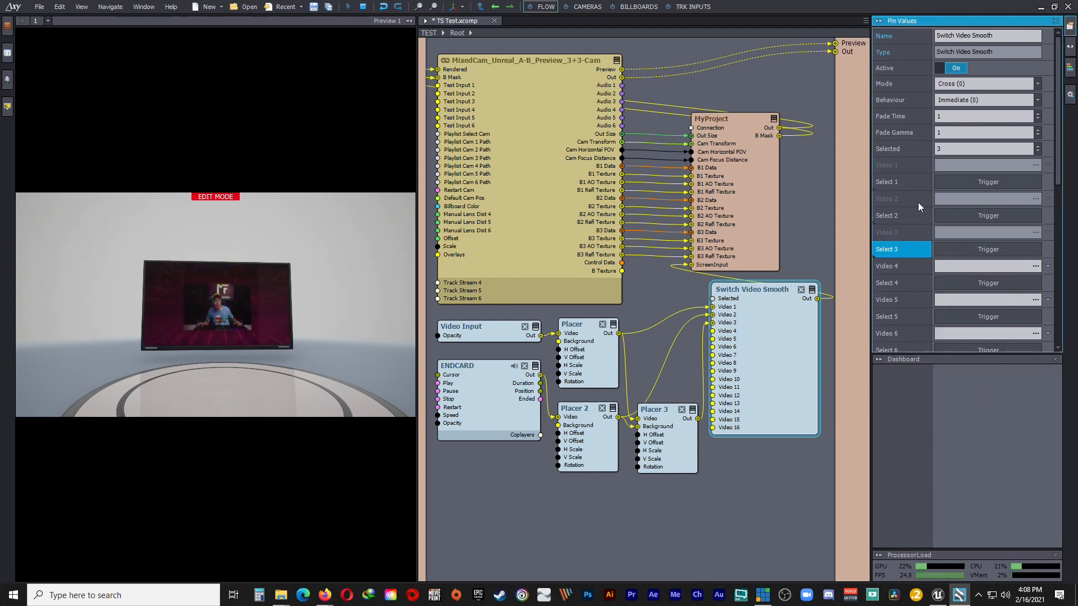
# Step: Test the keyboard assignments by switching the screen through Video 1, Video 2 and Video 3
pyautogui.click(902, 396)
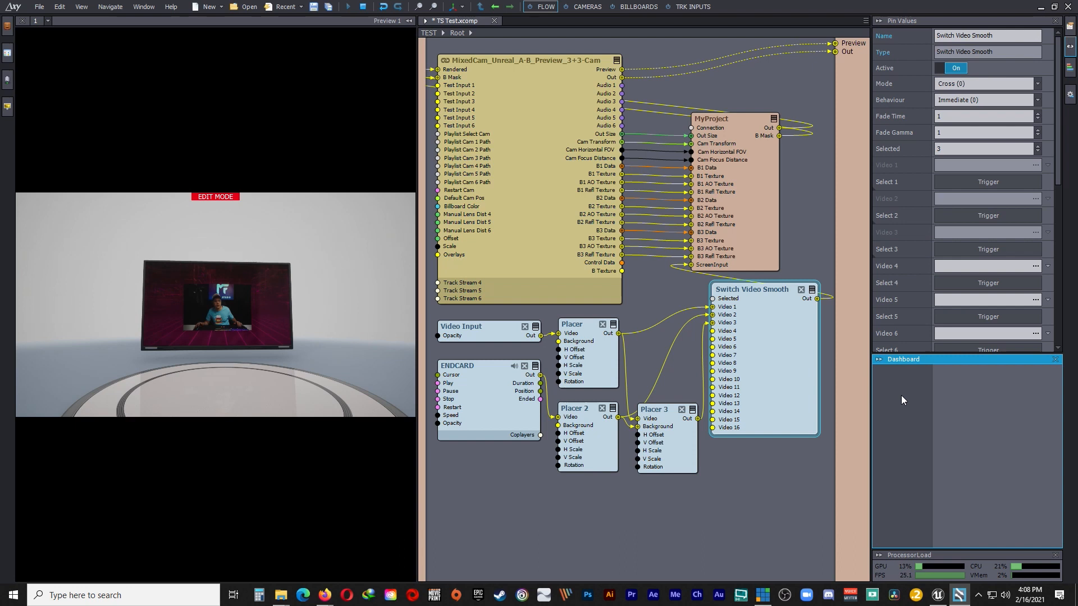
pyautogui.press('1')
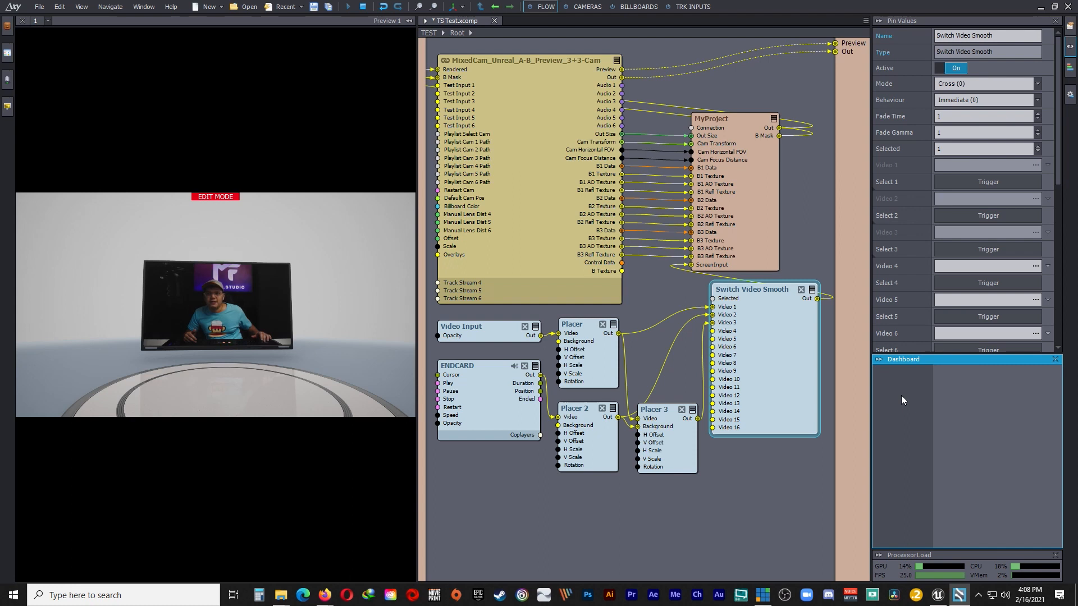
pyautogui.press('2')
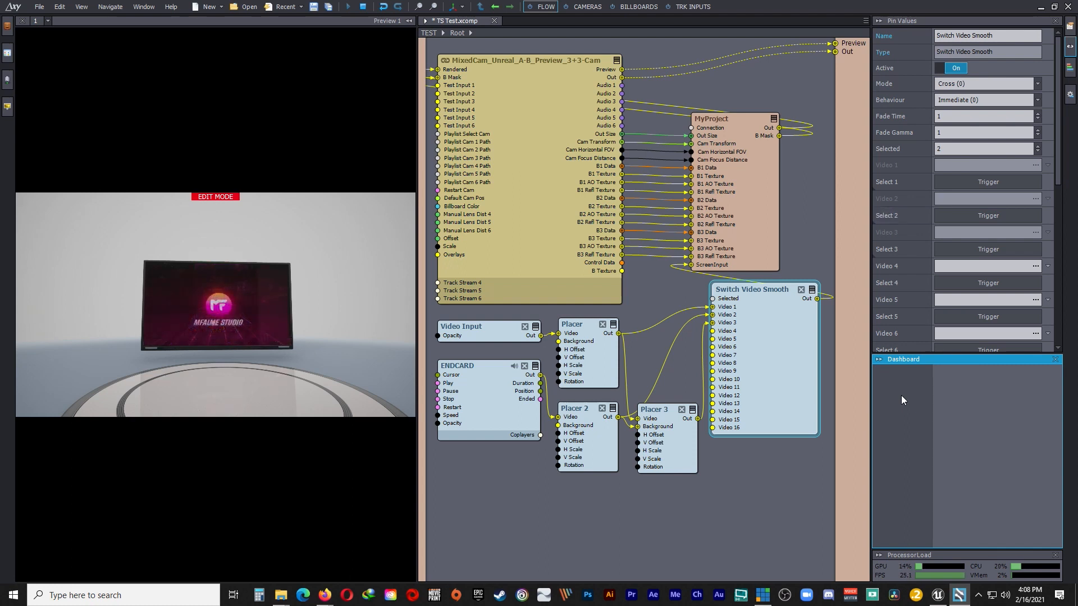
pyautogui.press('3')
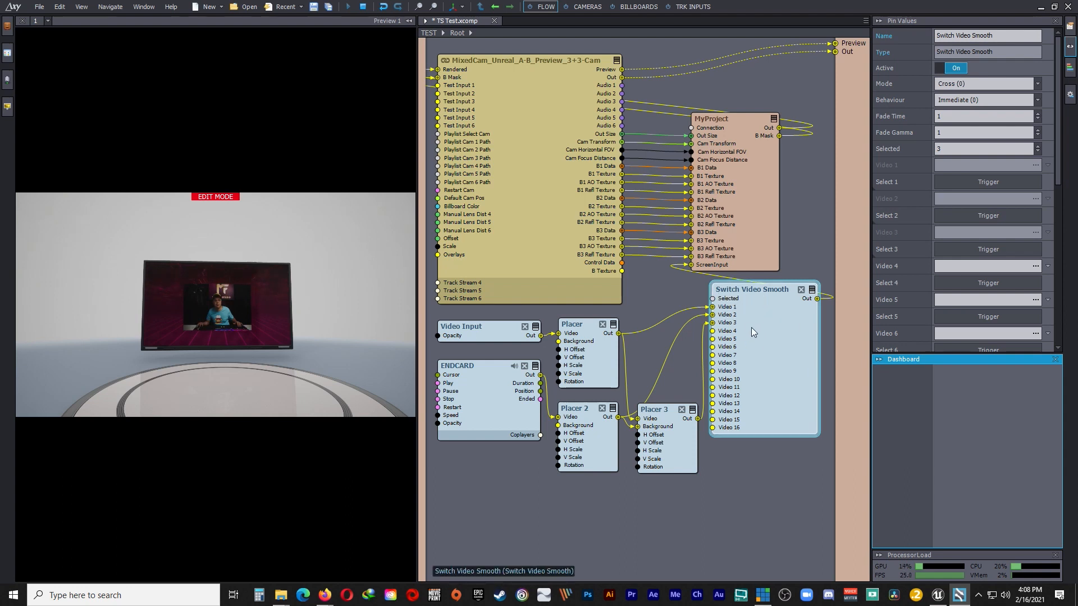
# Step: Reduce Switch Video Smooth and the three Placer nodes to their connected pins, reviewing the switch's full pin list along the way
pyautogui.click(812, 291)
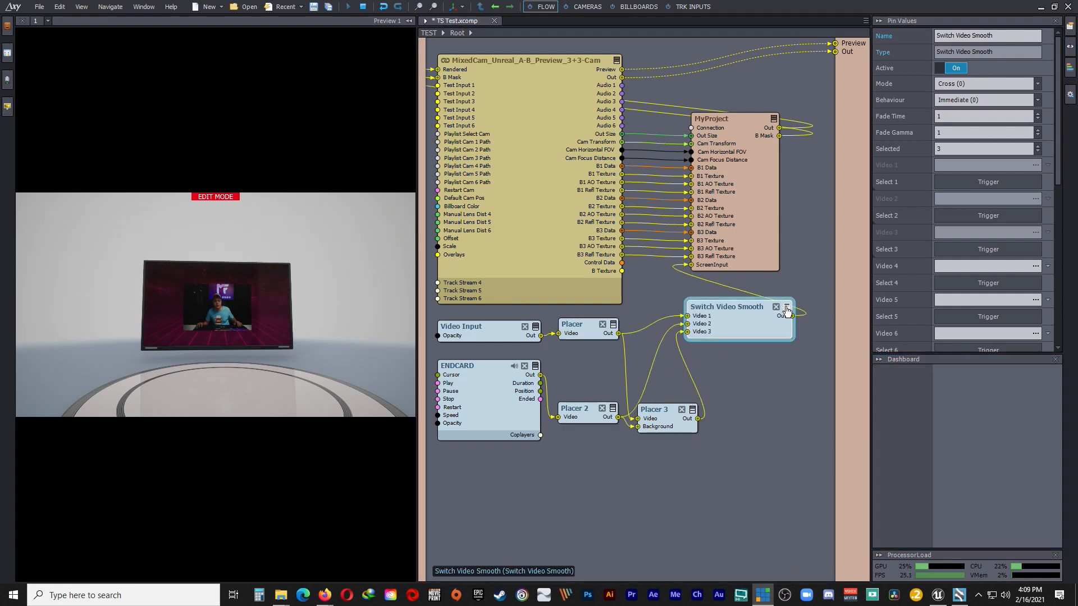
pyautogui.click(786, 308)
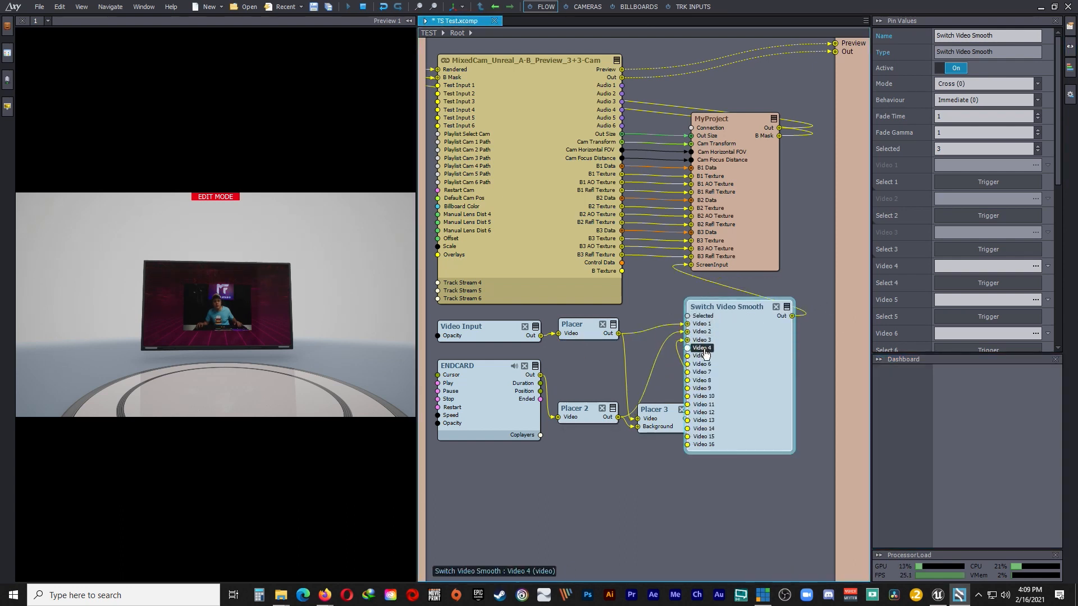
pyautogui.click(786, 307)
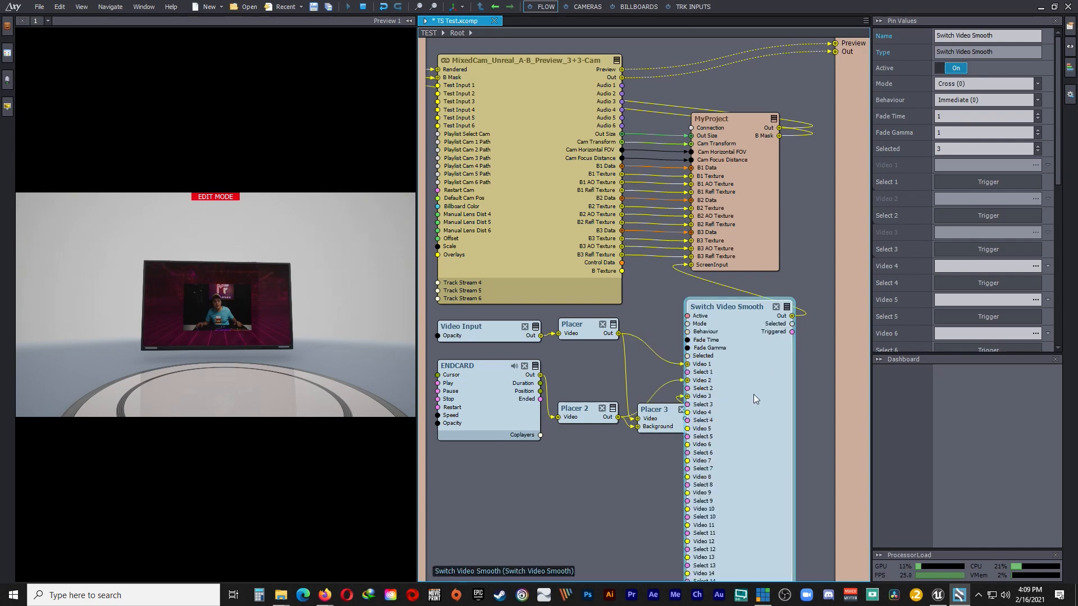
pyautogui.scroll(-3, 753, 394)
pyautogui.scroll(2, 753, 395)
pyautogui.scroll(3, 753, 468)
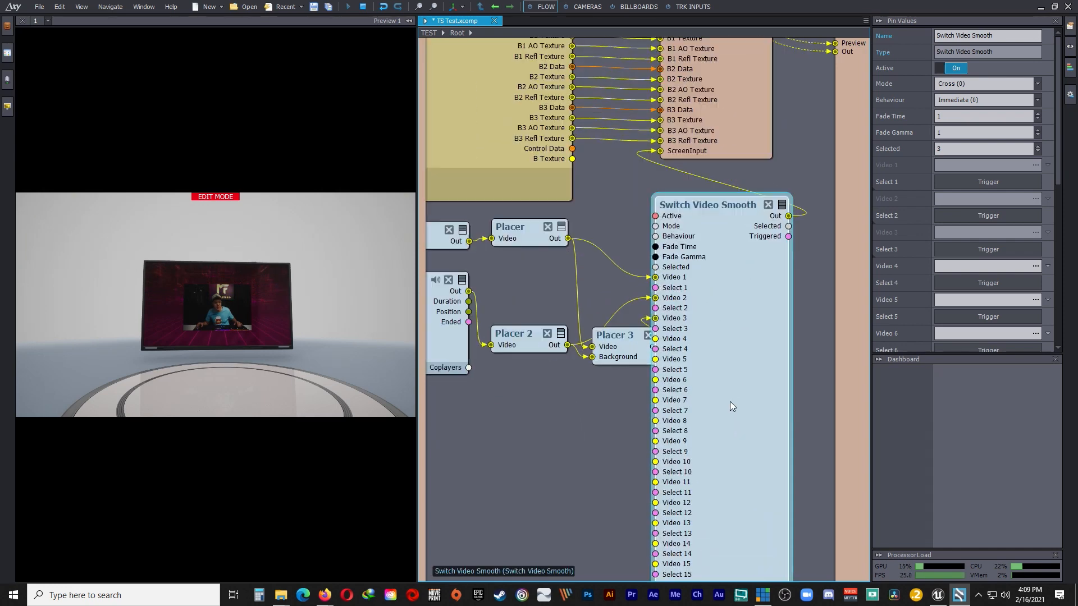
pyautogui.click(776, 159)
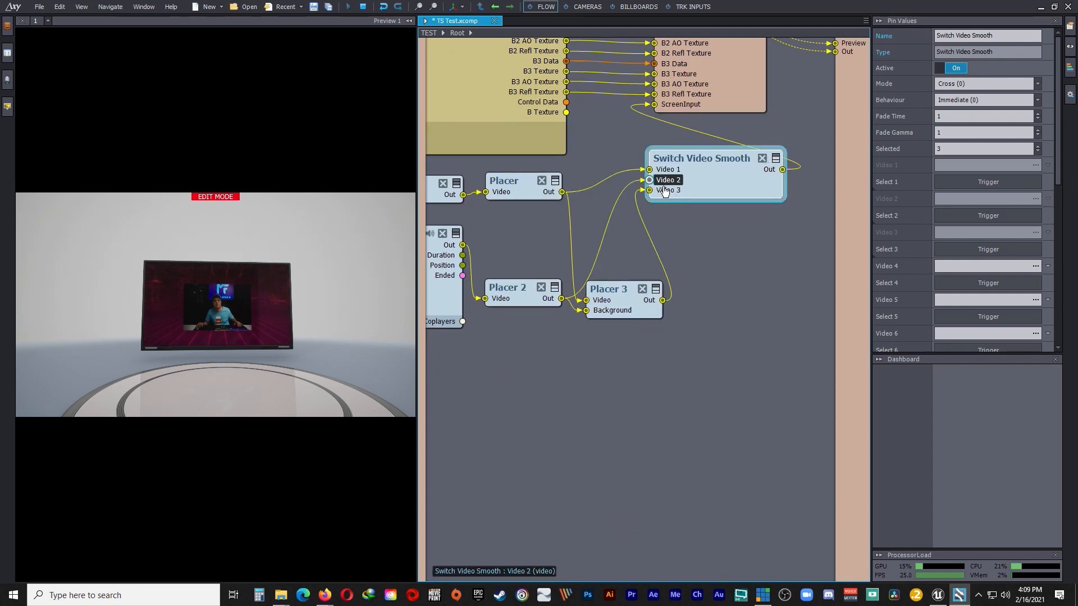
# Step: Collapse the ENDCARD and Video Input nodes so that only their connected Out pins are shown
pyautogui.moveTo(605, 211); pyautogui.dragTo(671, 281, button='right')
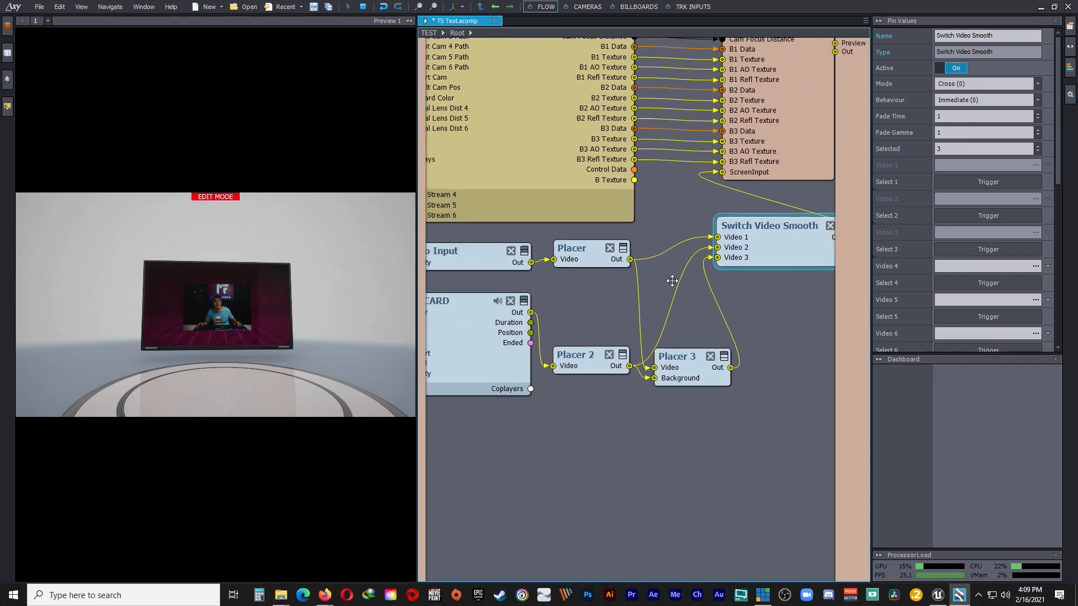
pyautogui.scroll(-4, 652, 331)
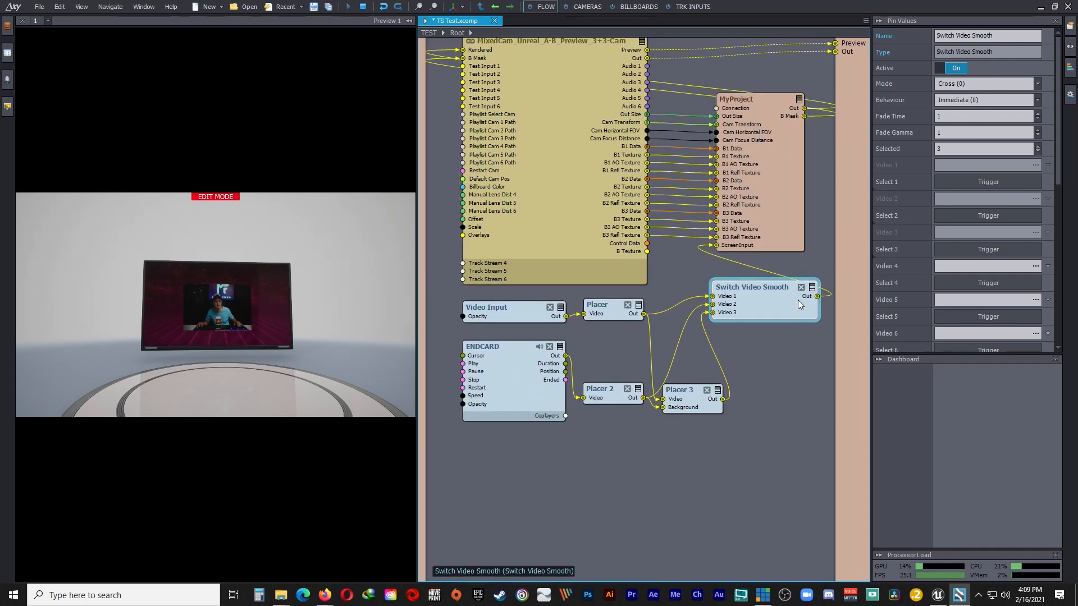
pyautogui.click(560, 347)
pyautogui.click(560, 347)
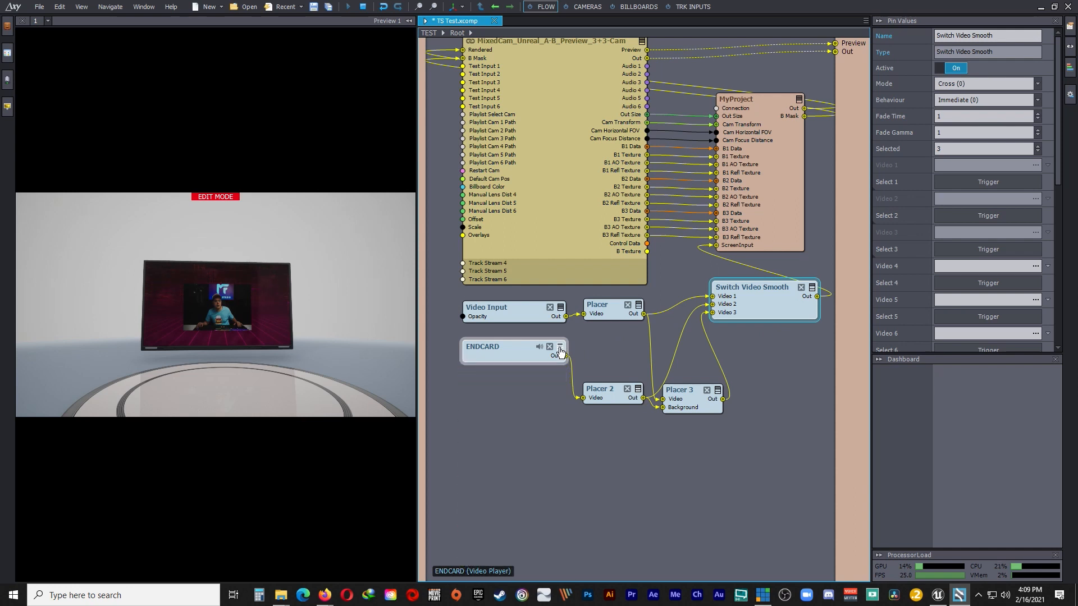
pyautogui.click(560, 307)
pyautogui.click(560, 307)
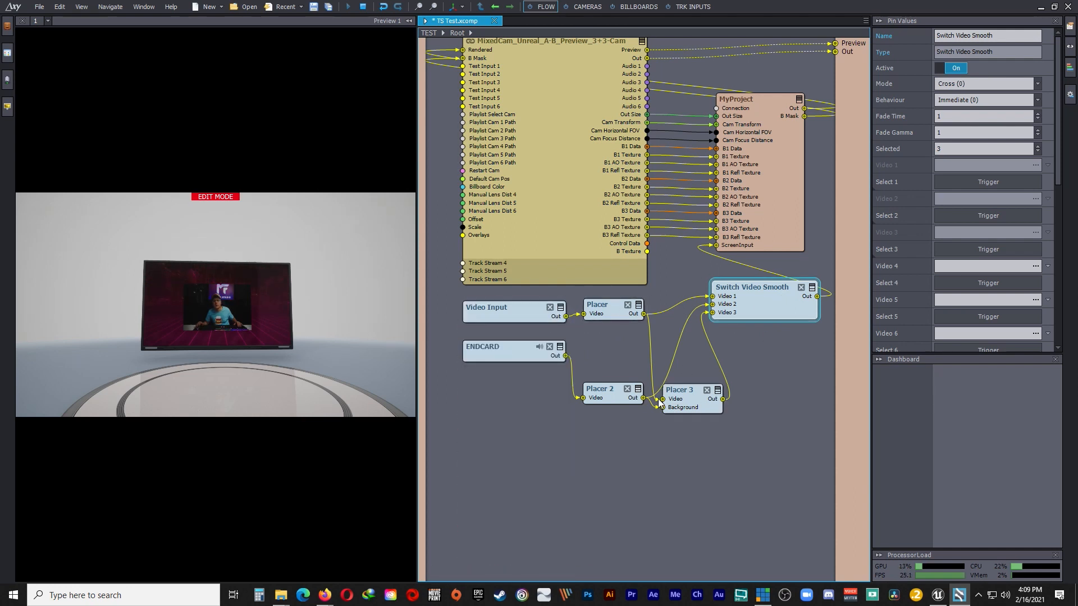
# Step: Run through the live input, the ENDCARD clip and the picture-in-picture again using the assigned keyboard controls
pyautogui.press('1')
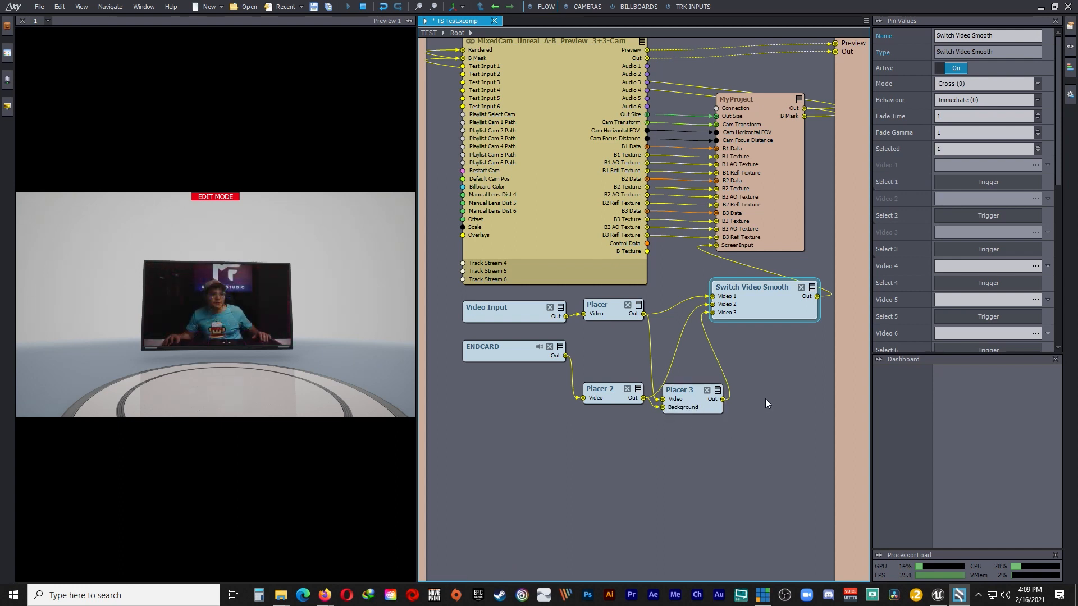
pyautogui.press('2')
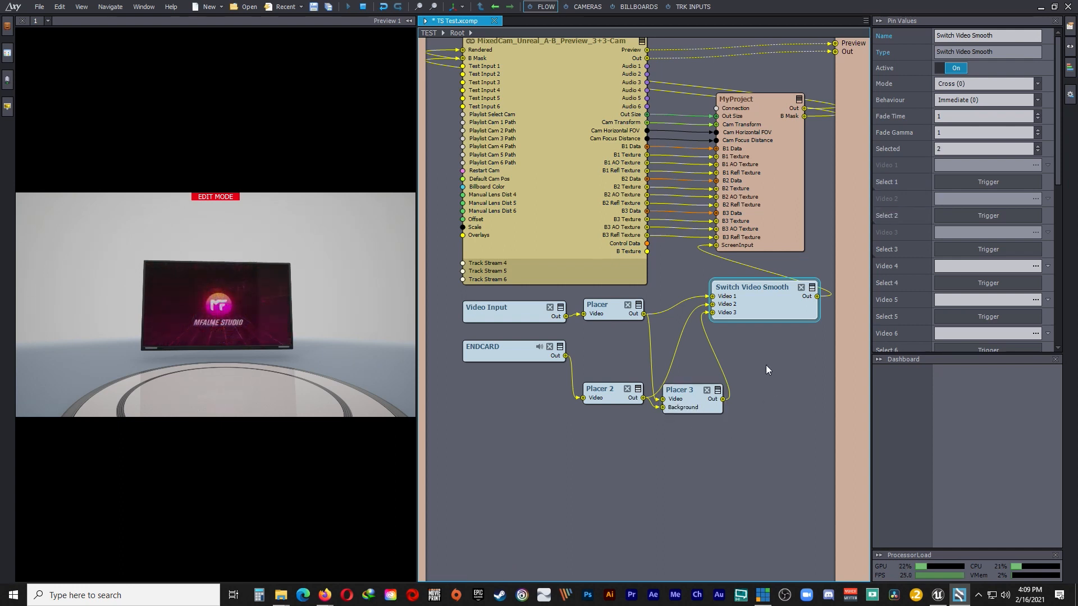
pyautogui.press('3')
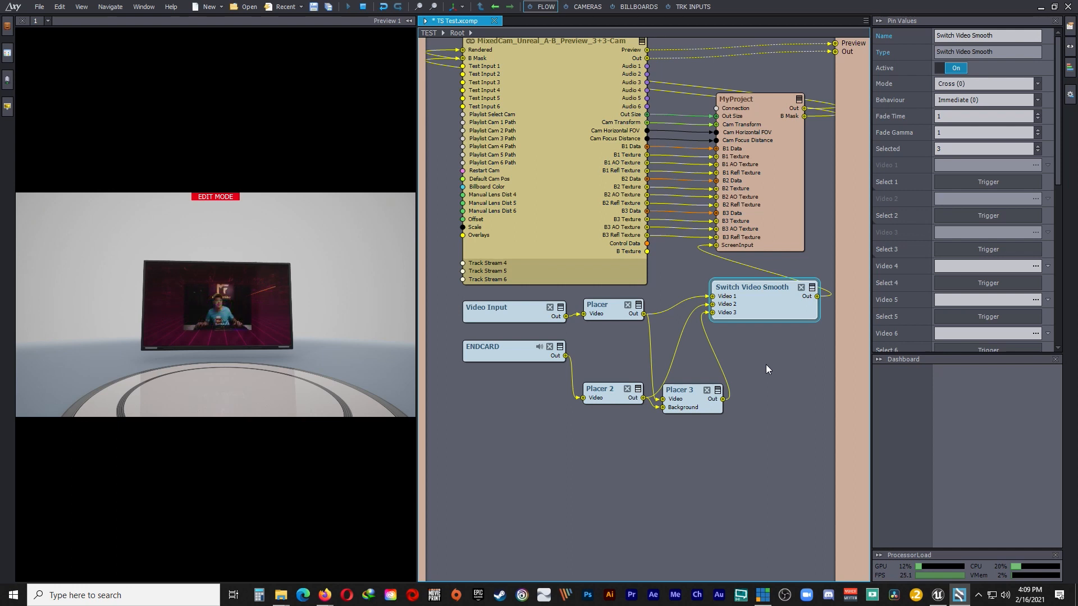